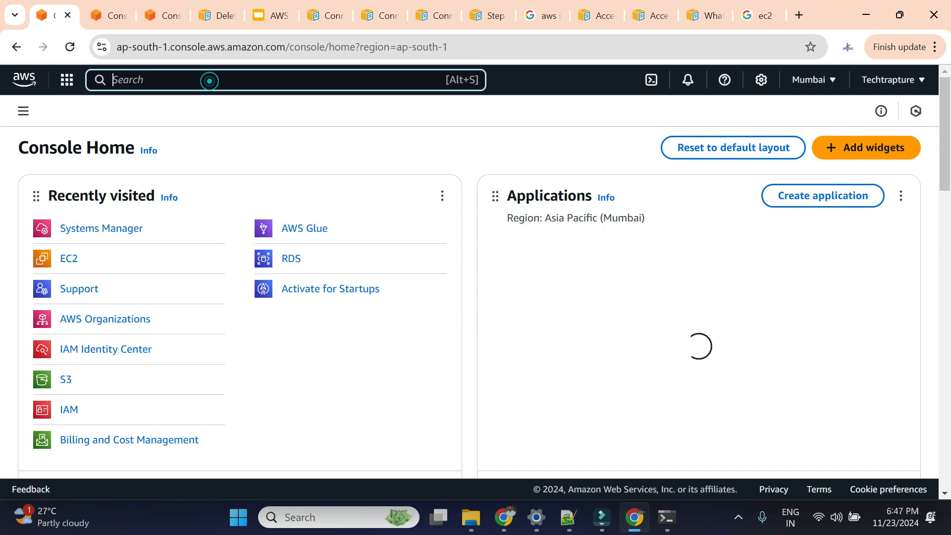
Step: Find the EC2 service, view its running instances and start launching a new instance
{"action": "type", "text": "ec2"}
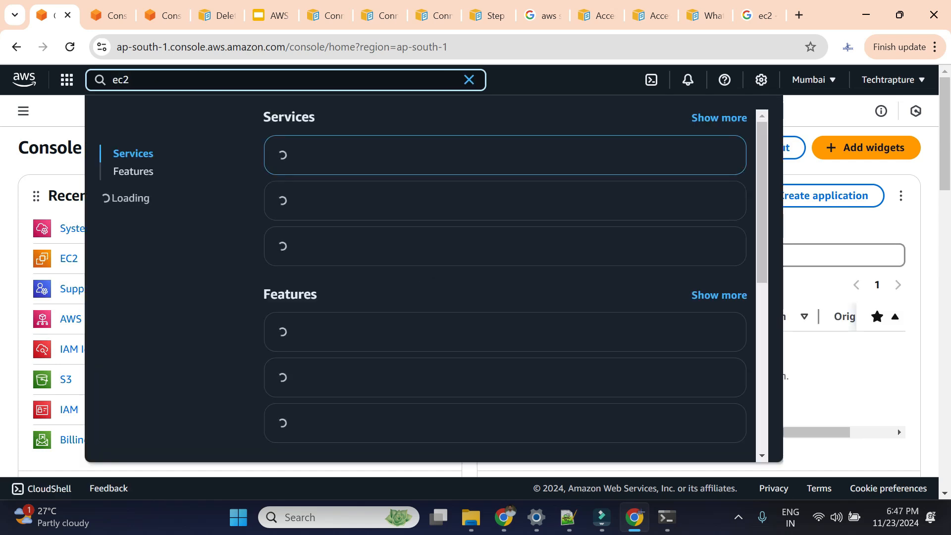
{"action": "left_click", "coordinate": [322, 158]}
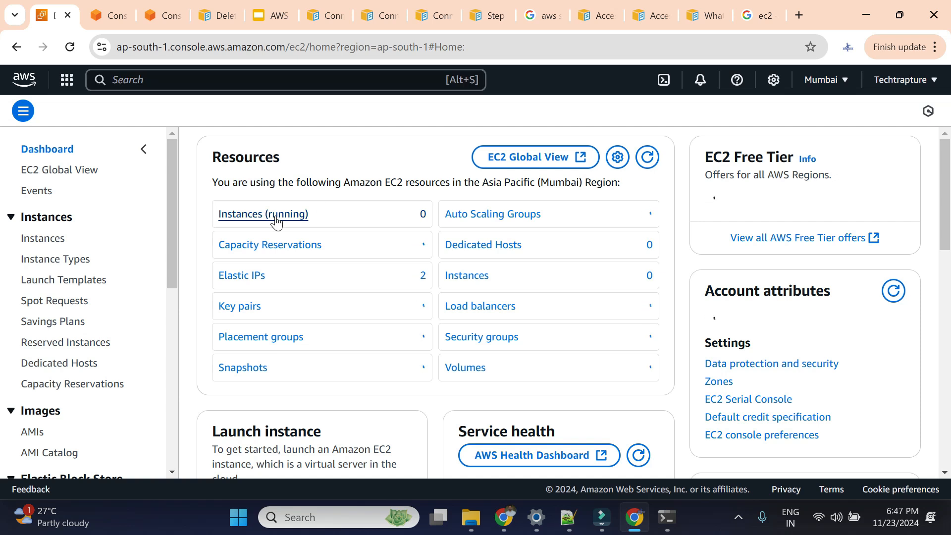
{"action": "left_click", "coordinate": [300, 214]}
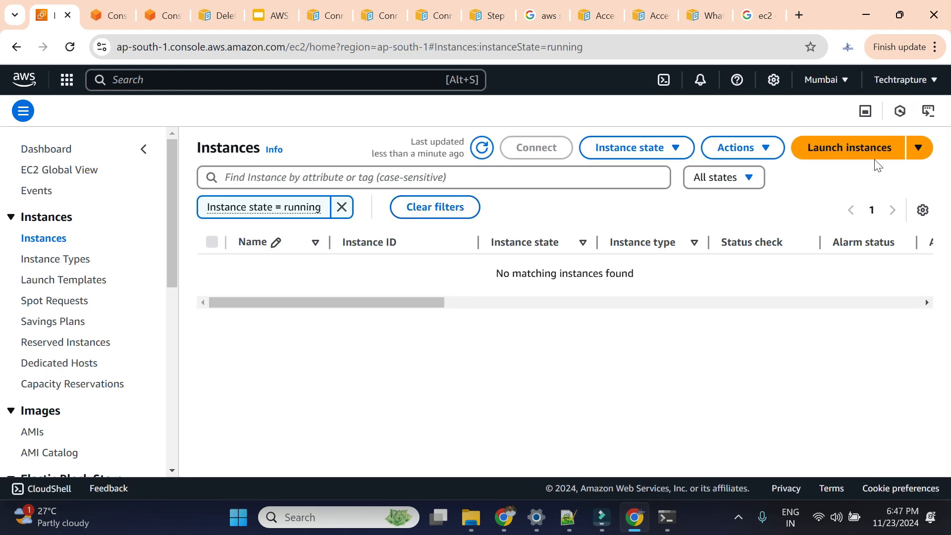
{"action": "left_click", "coordinate": [856, 156]}
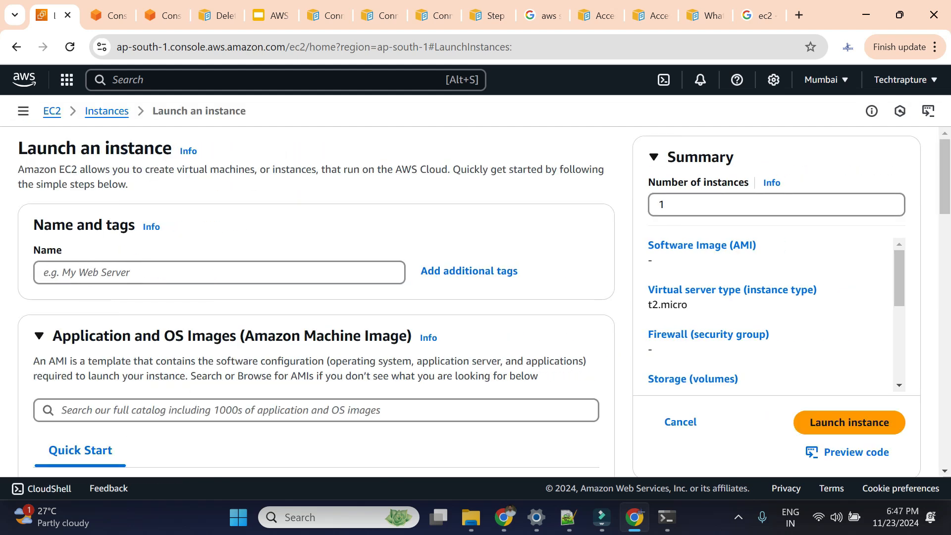
Step: Name the new instance first-ec2
{"action": "left_click", "coordinate": [98, 268]}
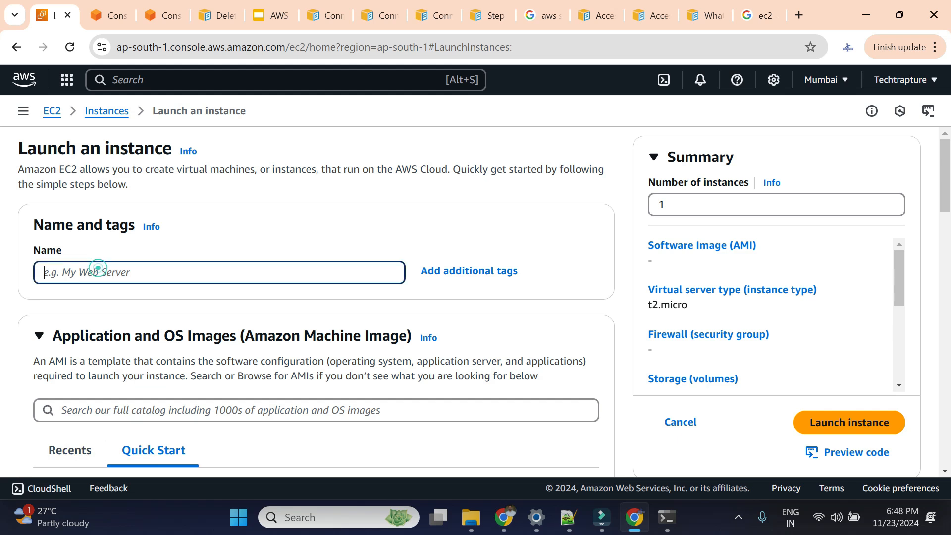
{"action": "type", "text": "first"}
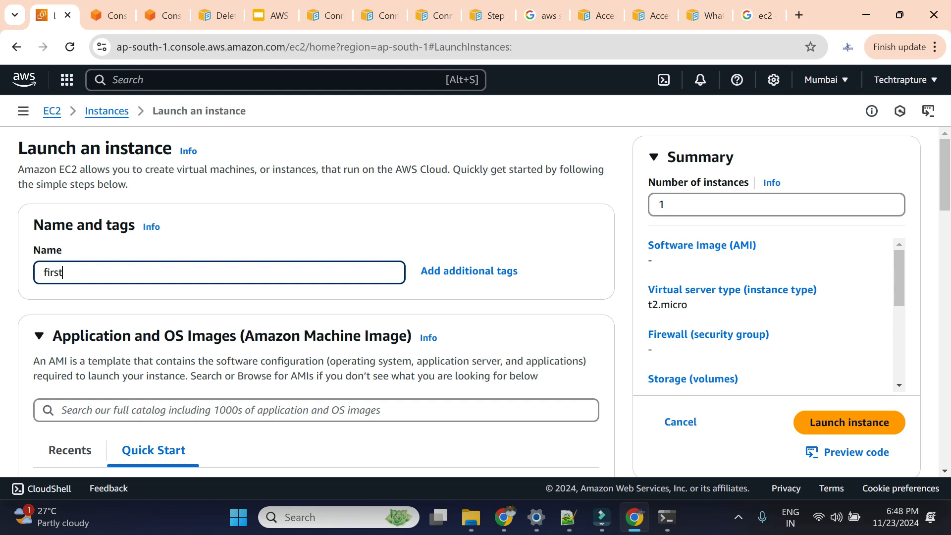
{"action": "type", "text": "-ec2"}
Step: Add another tag to the instance with the key env and the value dev
{"action": "scroll", "coordinate": [429, 244], "scroll_direction": "down", "scroll_amount": 1}
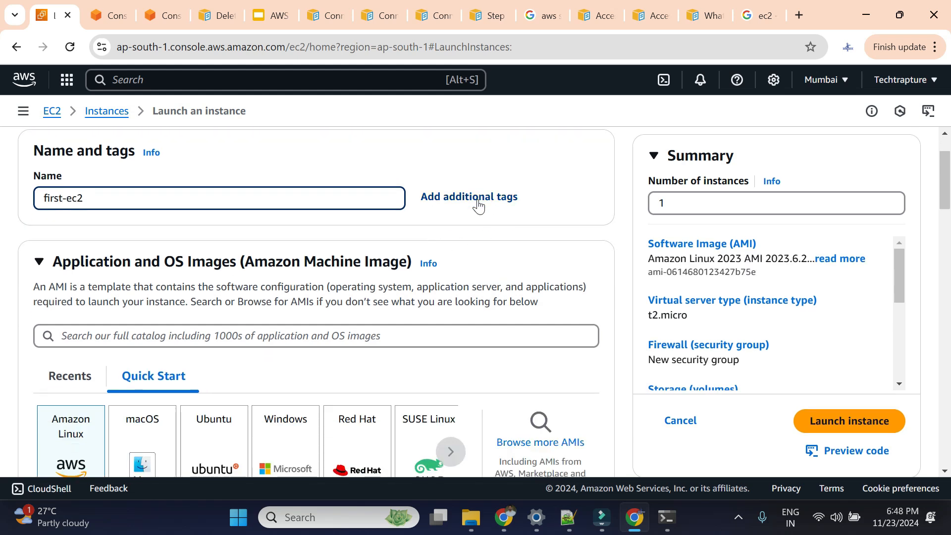
{"action": "left_click", "coordinate": [478, 204]}
{"action": "left_click", "coordinate": [81, 264]}
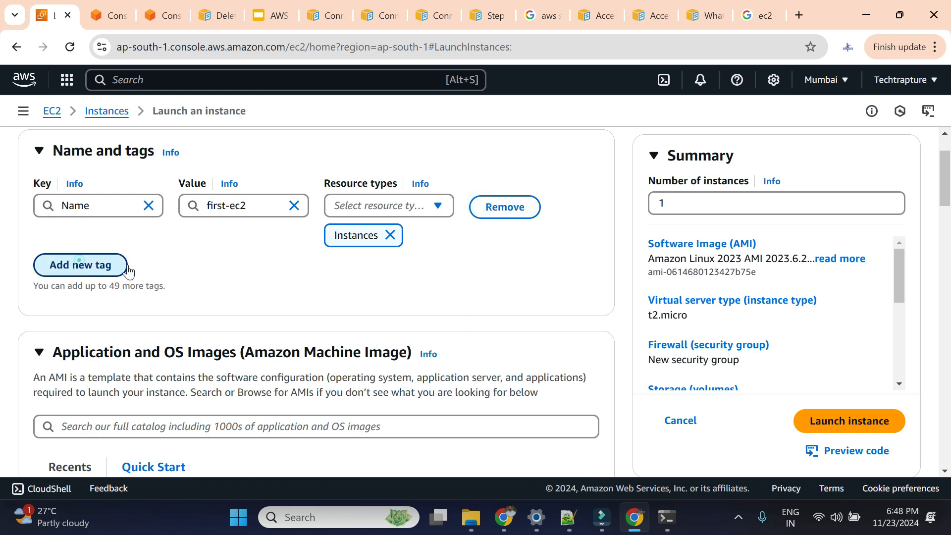
{"action": "left_click", "coordinate": [95, 291]}
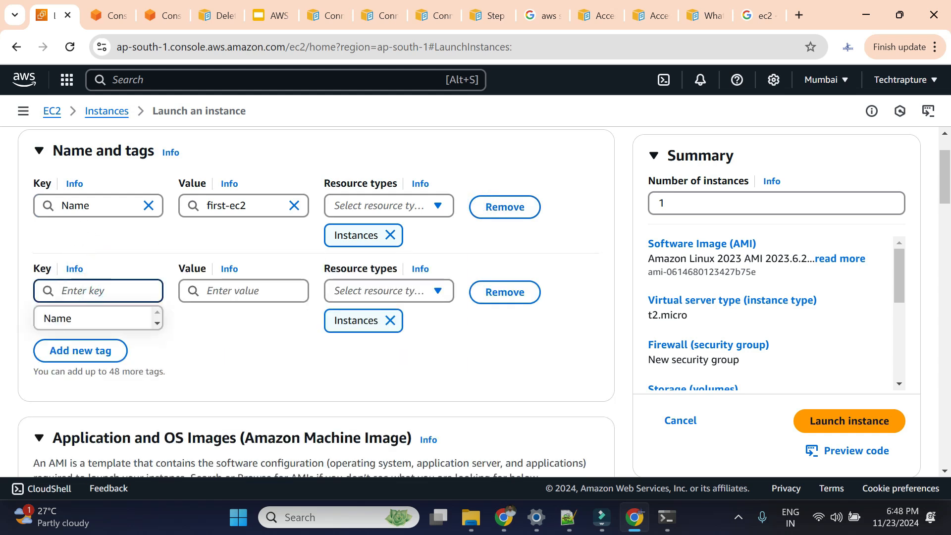
{"action": "type", "text": "env"}
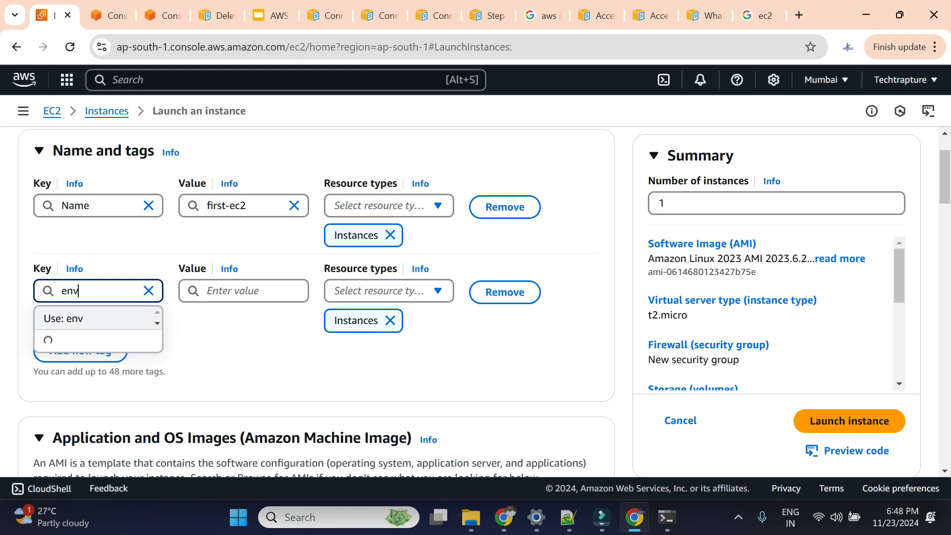
{"action": "left_click", "coordinate": [220, 293]}
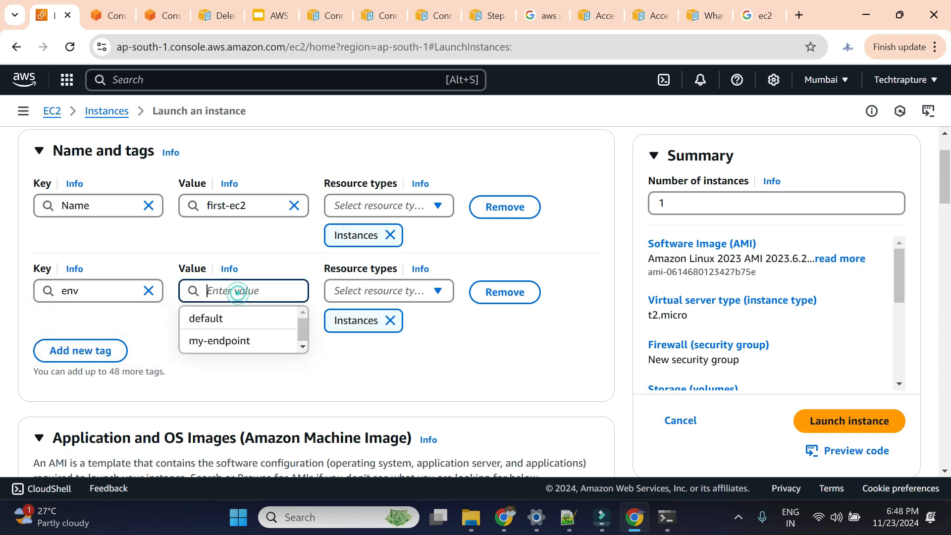
{"action": "type", "text": "dev"}
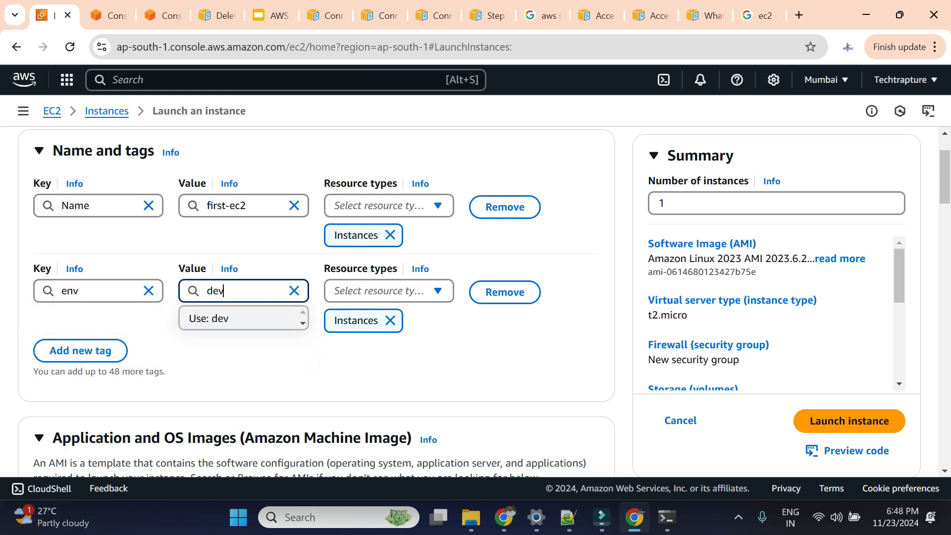
{"action": "left_click", "coordinate": [239, 320]}
{"action": "left_click", "coordinate": [453, 320]}
Step: Examine the quick-start operating systems and the machine images offered for Amazon Linux
{"action": "scroll", "coordinate": [211, 347], "scroll_direction": "down", "scroll_amount": 4}
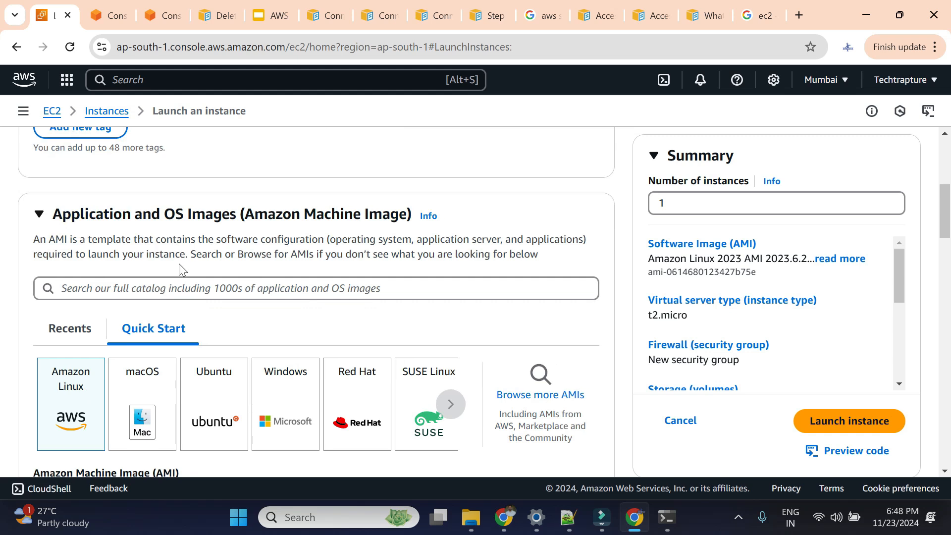
{"action": "scroll", "coordinate": [179, 264], "scroll_direction": "down", "scroll_amount": 1}
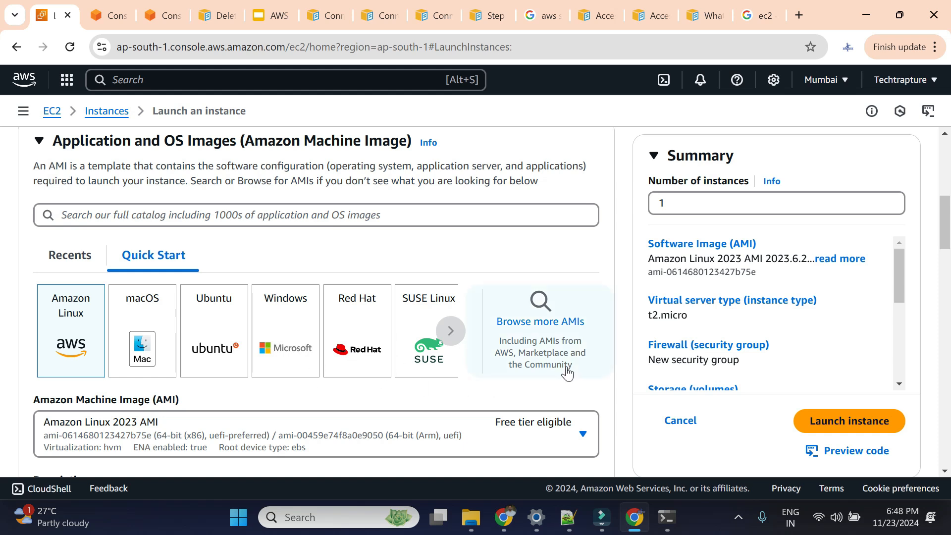
{"action": "left_click", "coordinate": [450, 330]}
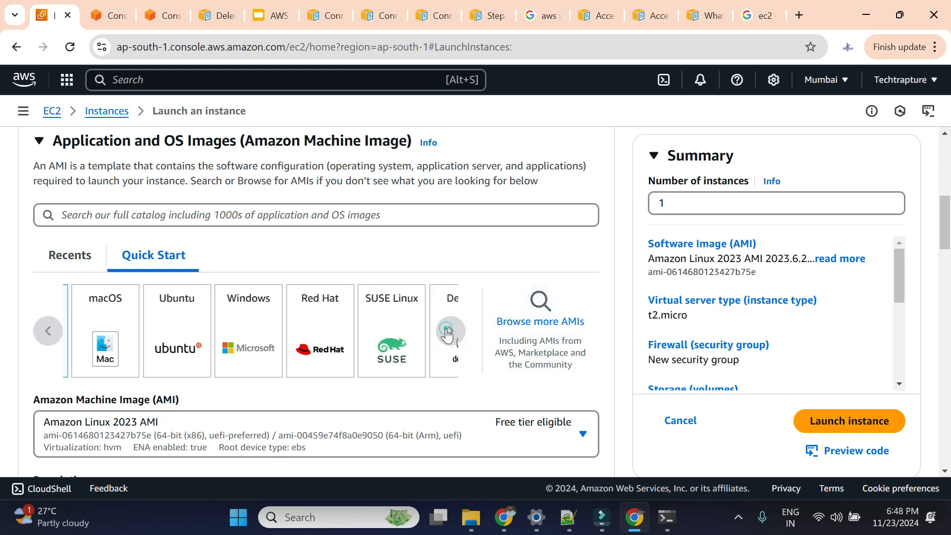
{"action": "scroll", "coordinate": [534, 326], "scroll_direction": "down", "scroll_amount": 1}
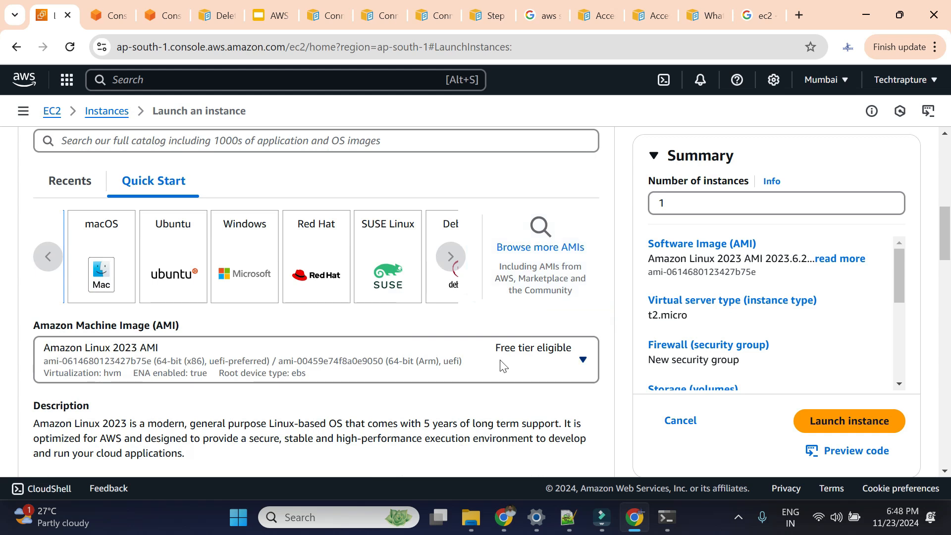
{"action": "left_click", "coordinate": [43, 267]}
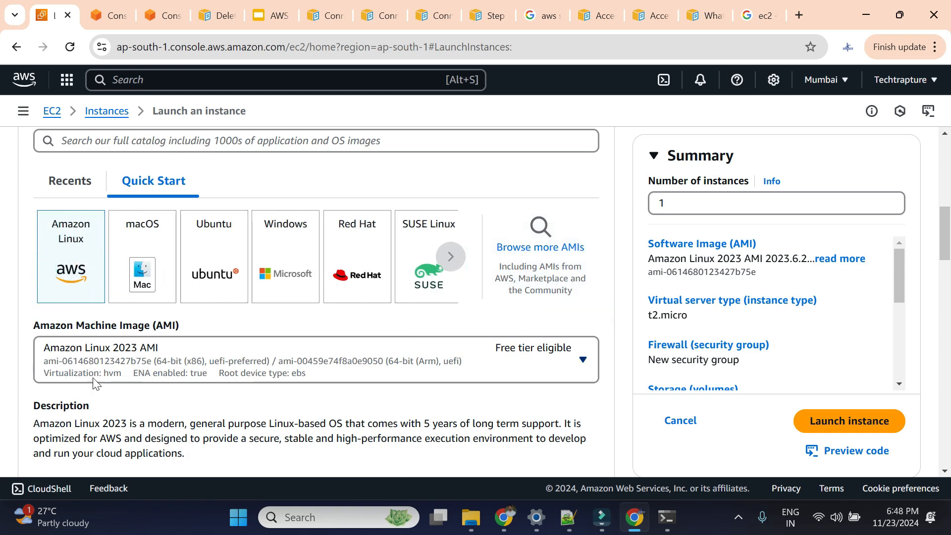
{"action": "scroll", "coordinate": [325, 438], "scroll_direction": "down", "scroll_amount": 1}
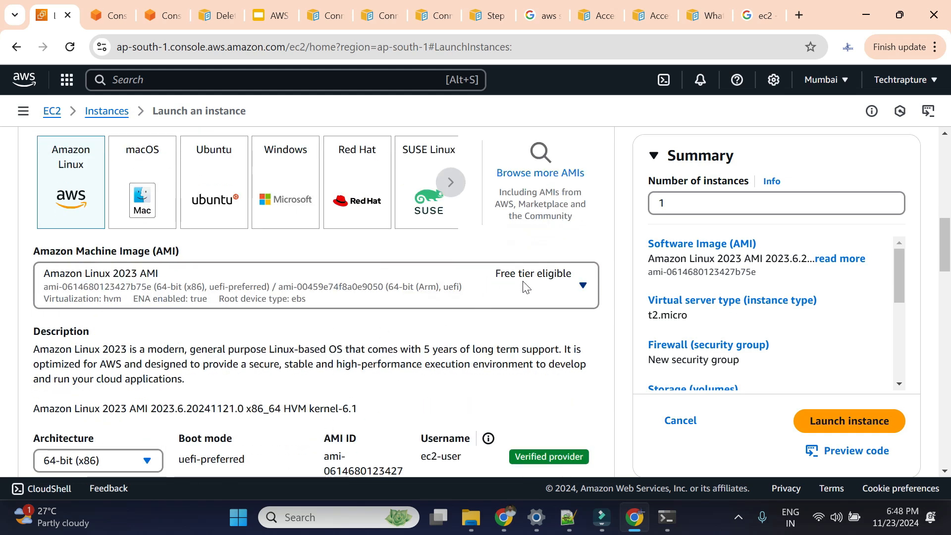
{"action": "scroll", "coordinate": [522, 310], "scroll_direction": "down", "scroll_amount": 1}
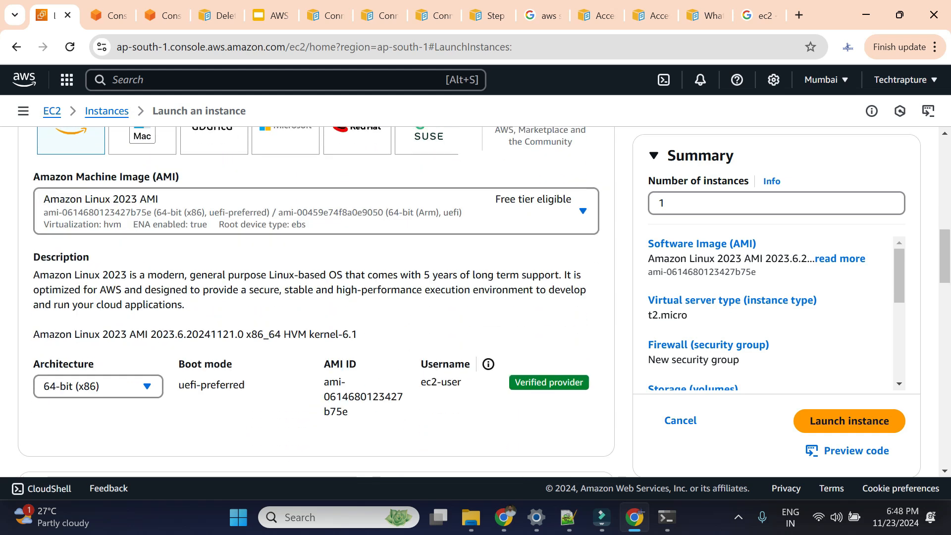
{"action": "left_click", "coordinate": [535, 210]}
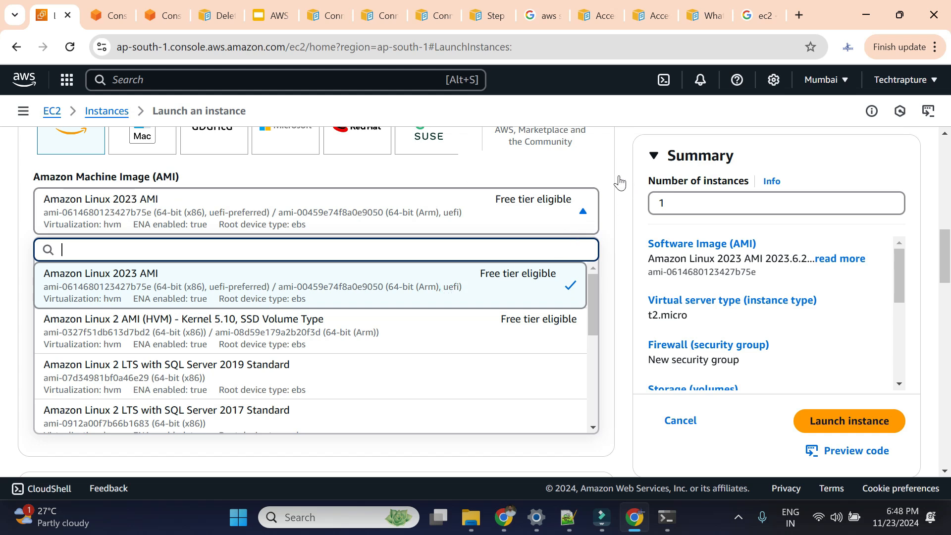
{"action": "left_click", "coordinate": [613, 242]}
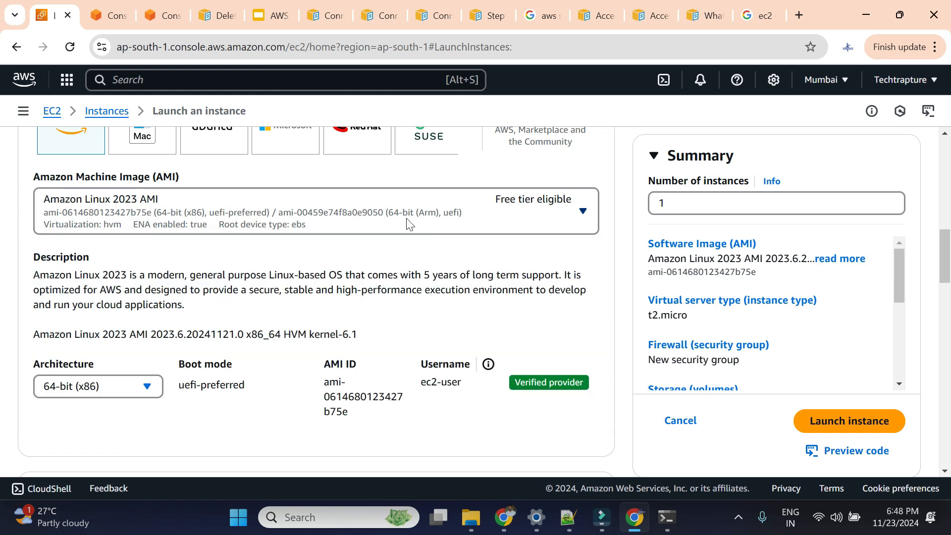
Step: Check the architecture, AMI ID and default username of the selected Amazon Linux 2023 image
{"action": "scroll", "coordinate": [365, 248], "scroll_direction": "down", "scroll_amount": 2}
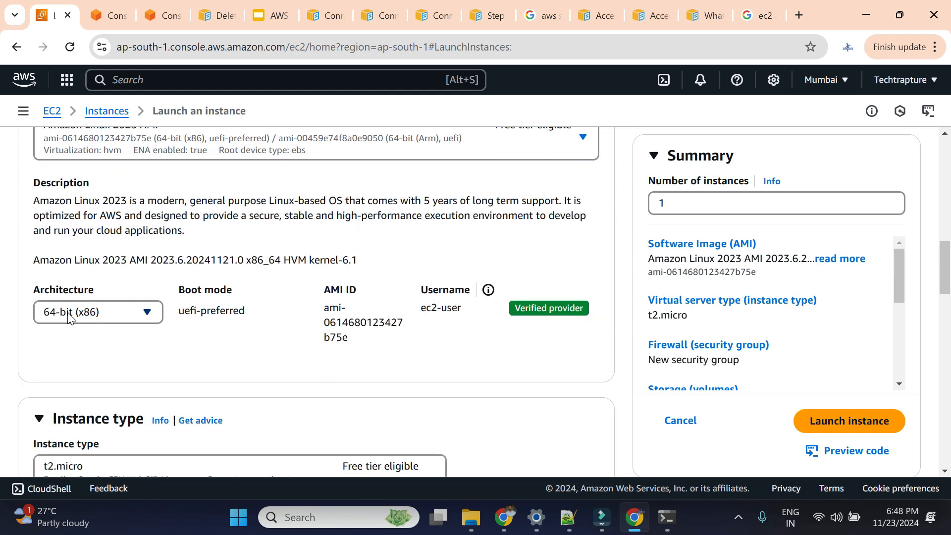
{"action": "triple_click", "coordinate": [308, 314]}
{"action": "double_click", "coordinate": [439, 308]}
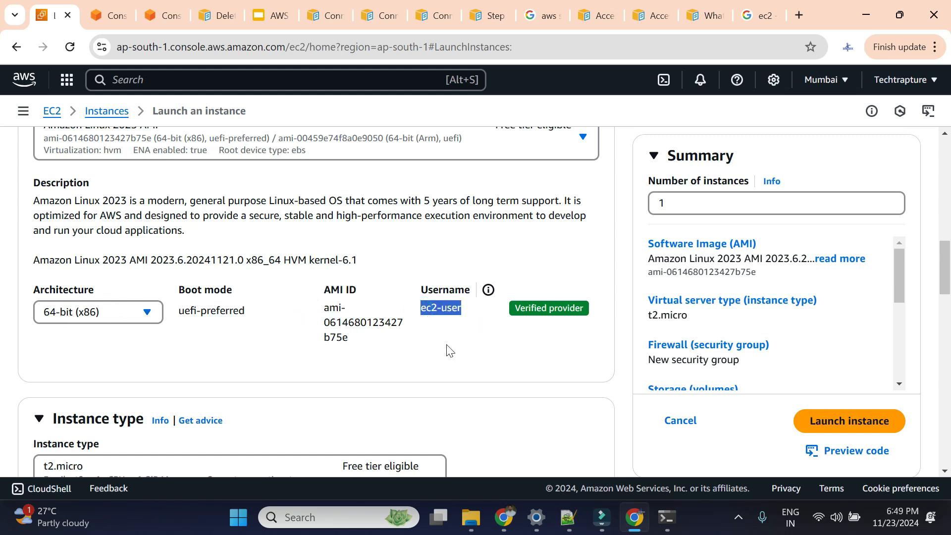
{"action": "left_click", "coordinate": [446, 350]}
{"action": "double_click", "coordinate": [448, 309]}
Step: Review the t2.micro specifications and compare the vCPUs, memory and hourly pricing of the available t2 instance types
{"action": "scroll", "coordinate": [418, 319], "scroll_direction": "down", "scroll_amount": 3}
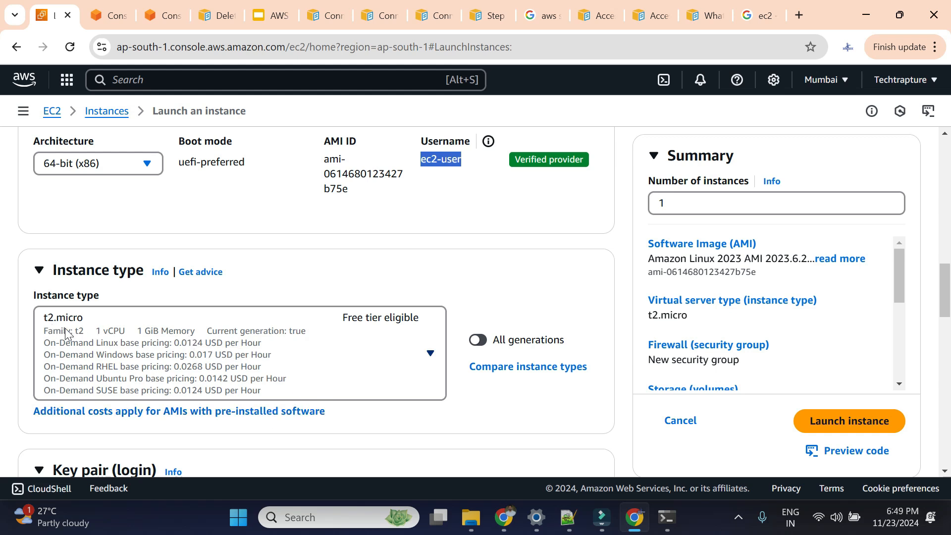
{"action": "left_click_drag", "start_coordinate": [93, 330], "coordinate": [127, 331]}
{"action": "left_click", "coordinate": [144, 330]}
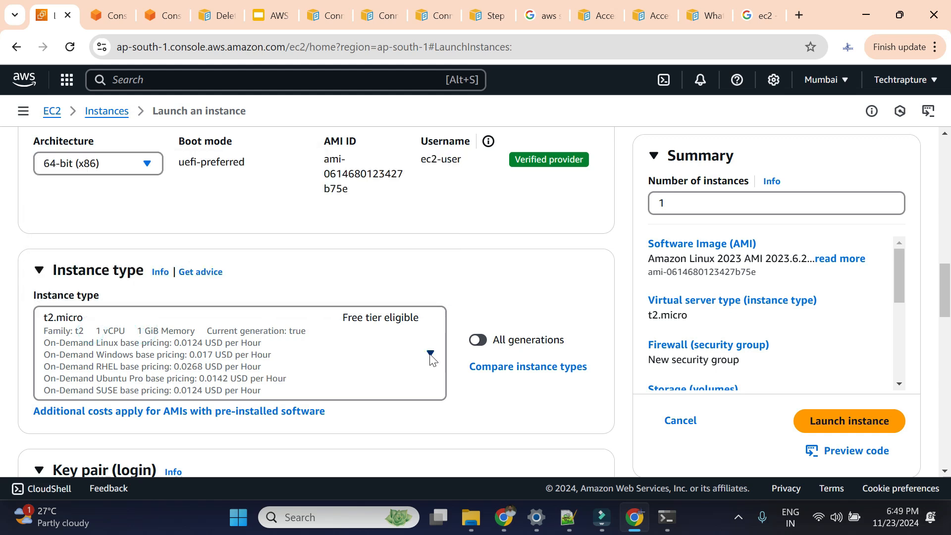
{"action": "left_click", "coordinate": [431, 355]}
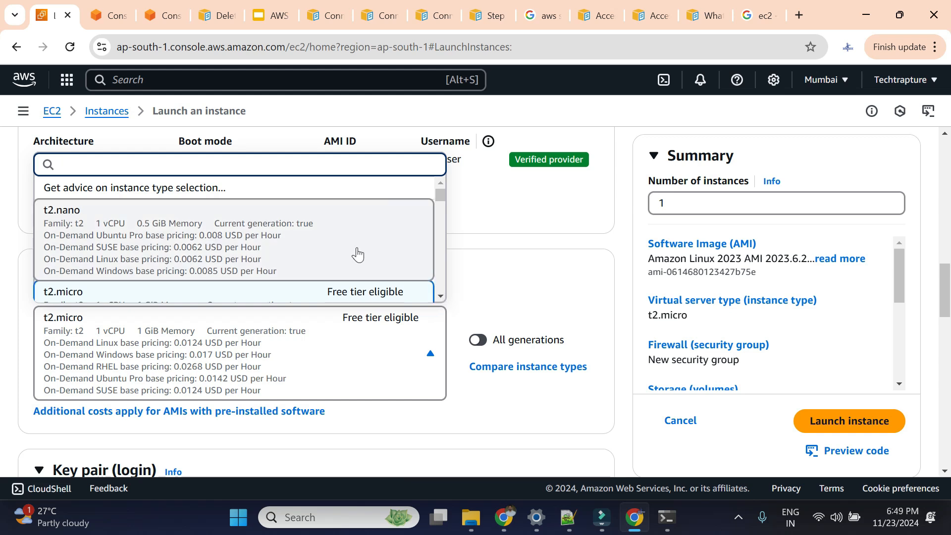
{"action": "left_click", "coordinate": [440, 296]}
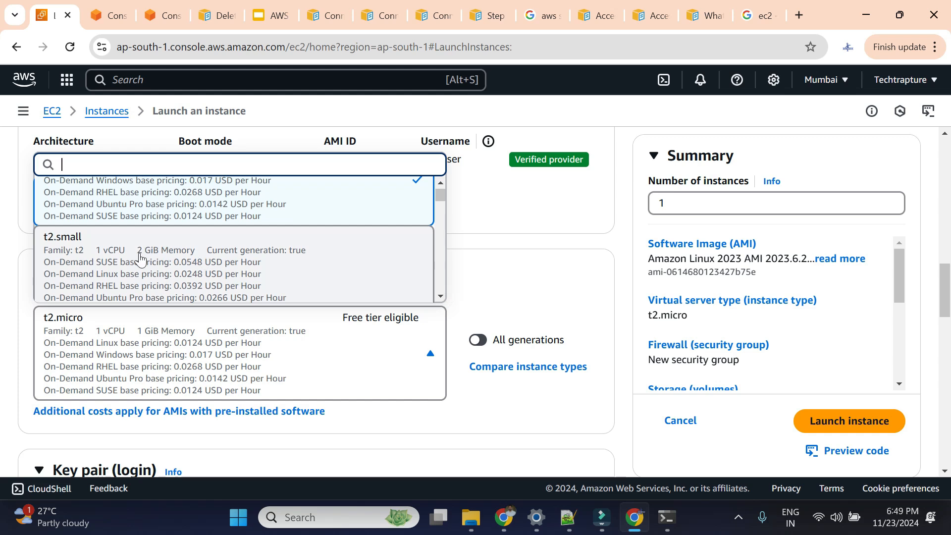
{"action": "left_click", "coordinate": [438, 294]}
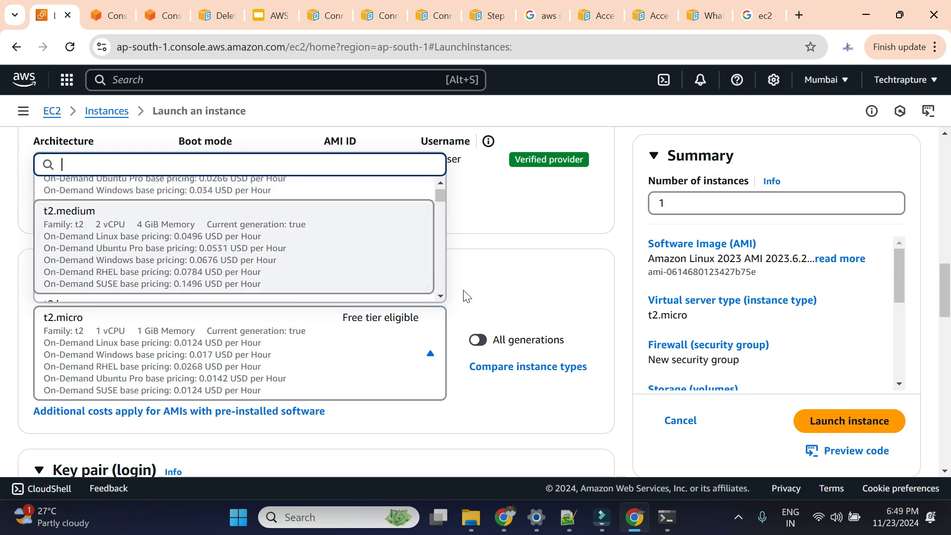
{"action": "left_click", "coordinate": [441, 298]}
{"action": "left_click", "coordinate": [441, 299]}
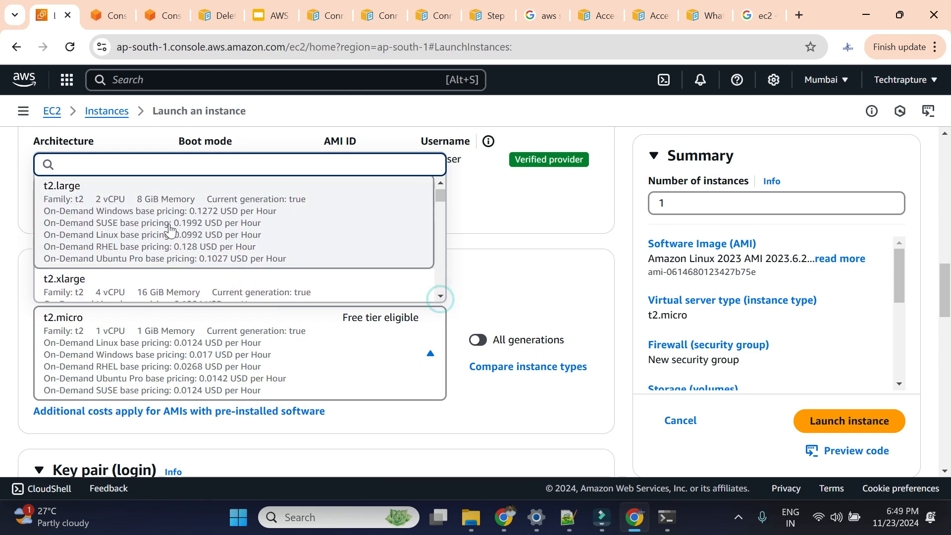
{"action": "left_click", "coordinate": [442, 298]}
{"action": "left_click", "coordinate": [442, 297]}
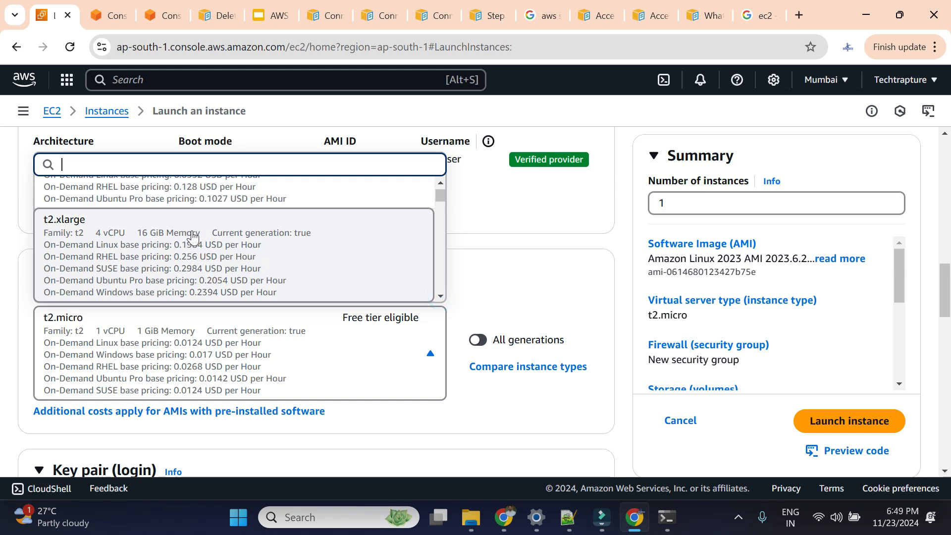
{"action": "scroll", "coordinate": [261, 264], "scroll_direction": "up", "scroll_amount": 10}
{"action": "scroll", "coordinate": [263, 264], "scroll_direction": "down", "scroll_amount": 3}
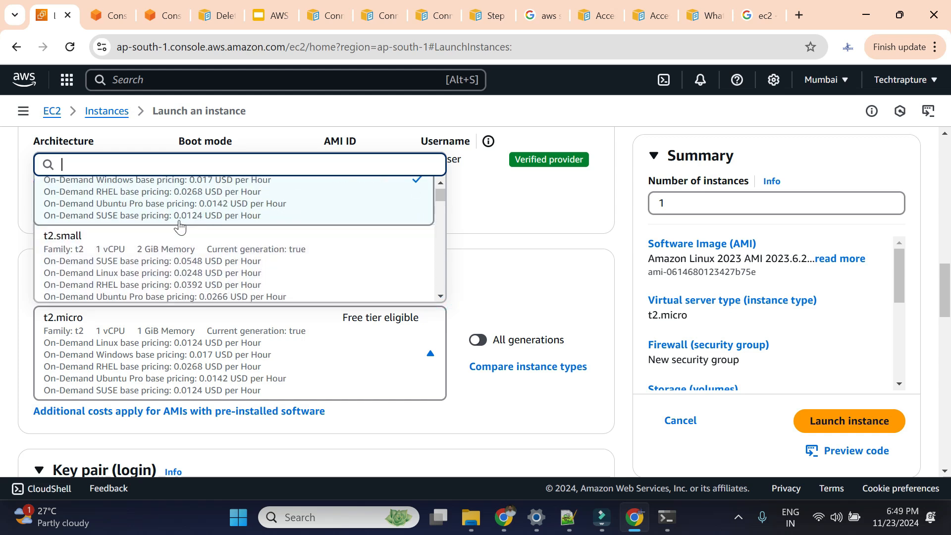
{"action": "scroll", "coordinate": [209, 228], "scroll_direction": "up", "scroll_amount": 2}
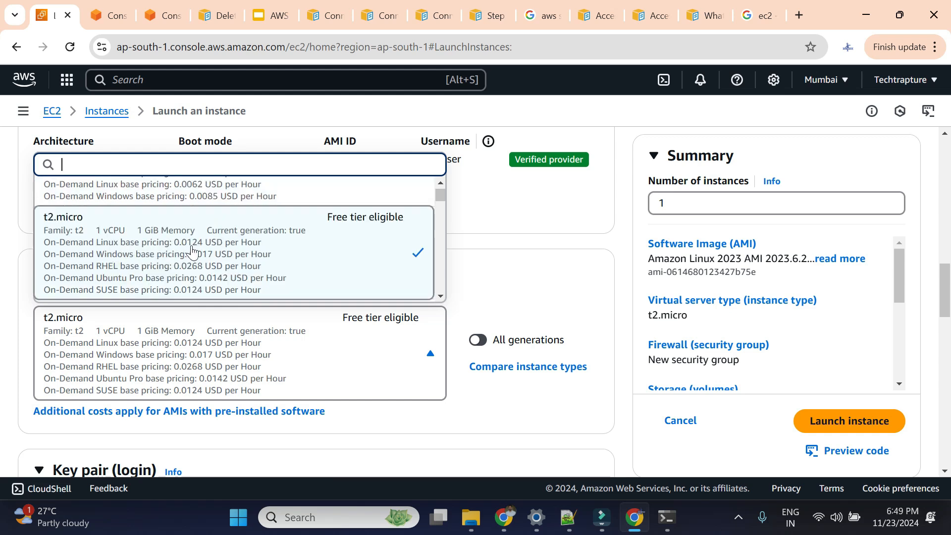
{"action": "scroll", "coordinate": [249, 239], "scroll_direction": "down", "scroll_amount": 1}
{"action": "scroll", "coordinate": [250, 240], "scroll_direction": "down", "scroll_amount": 5}
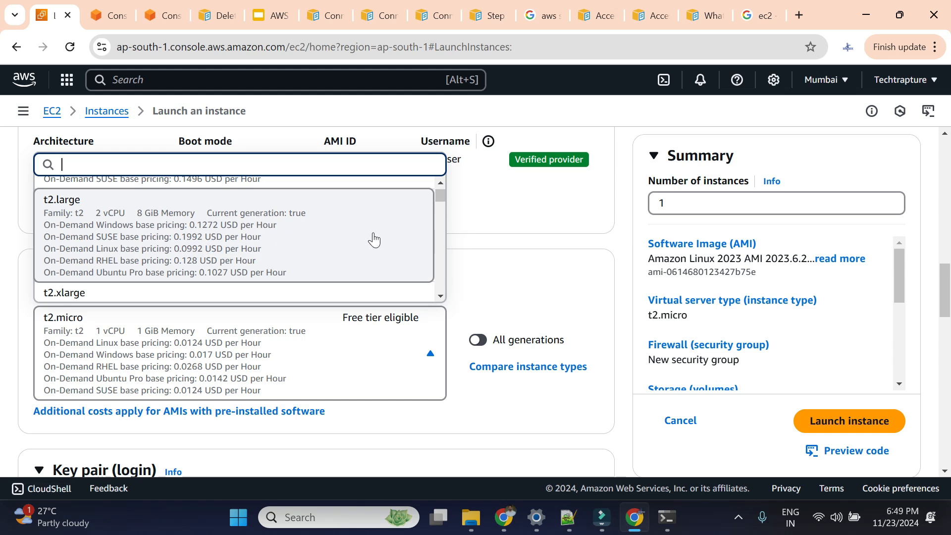
{"action": "left_click", "coordinate": [504, 226]}
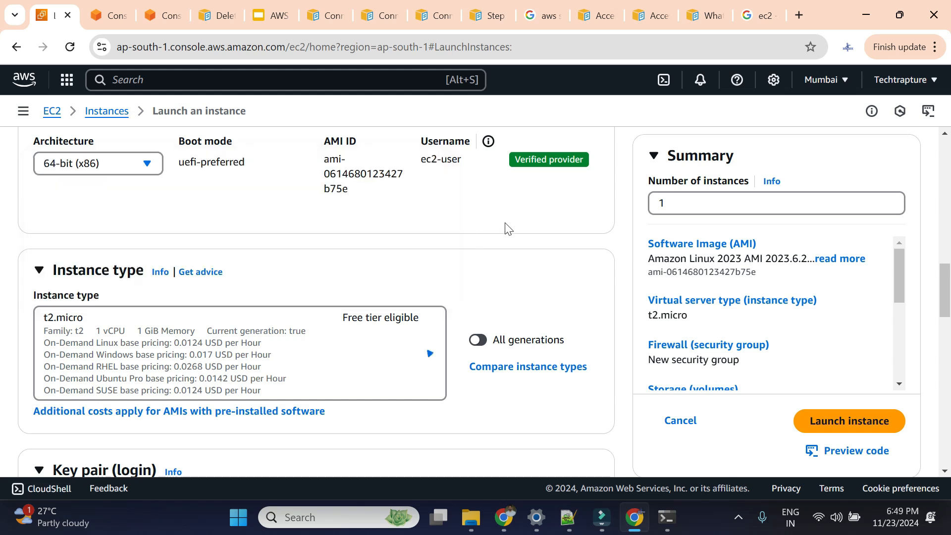
{"action": "scroll", "coordinate": [327, 278], "scroll_direction": "down", "scroll_amount": 2}
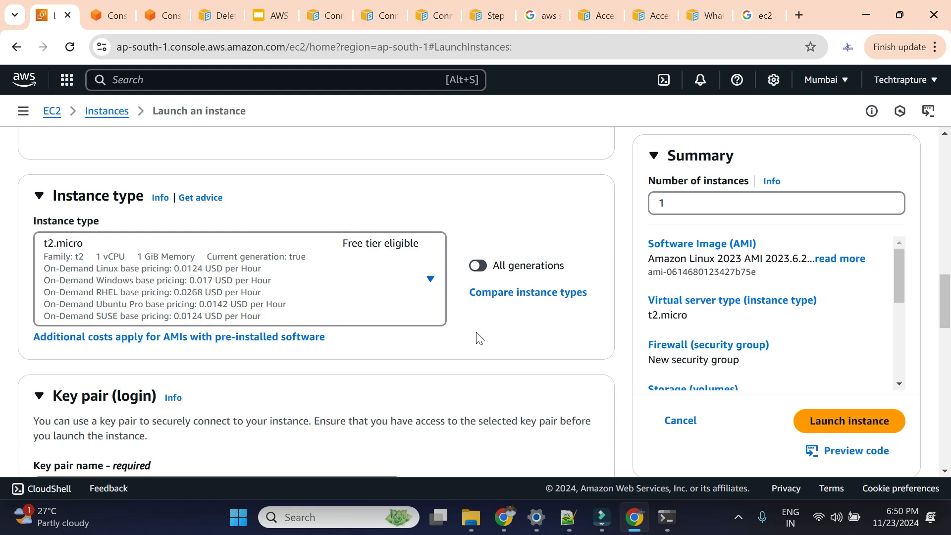
Step: Set the instance's key pair option to Proceed without a key pair (Not recommended)
{"action": "scroll", "coordinate": [479, 339], "scroll_direction": "down", "scroll_amount": 3}
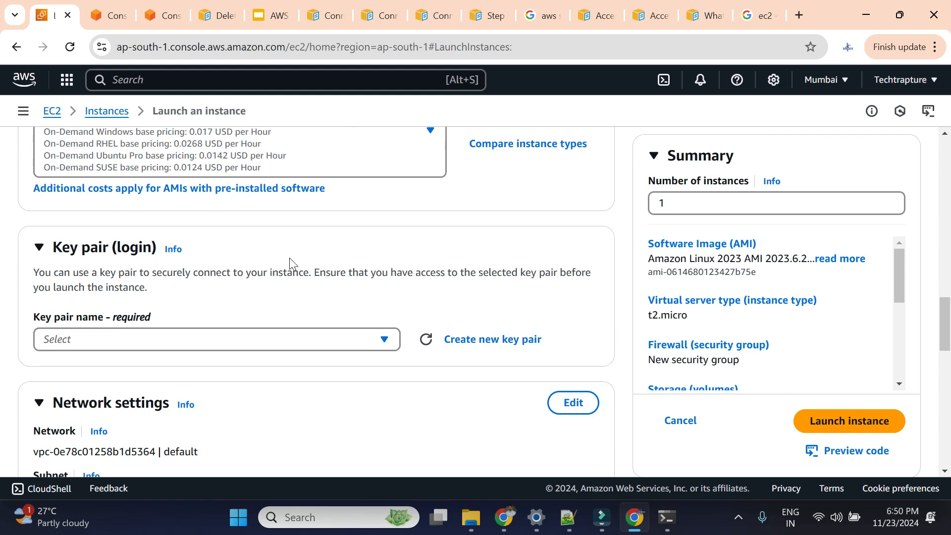
{"action": "scroll", "coordinate": [283, 267], "scroll_direction": "down", "scroll_amount": 1}
{"action": "left_click", "coordinate": [220, 267]}
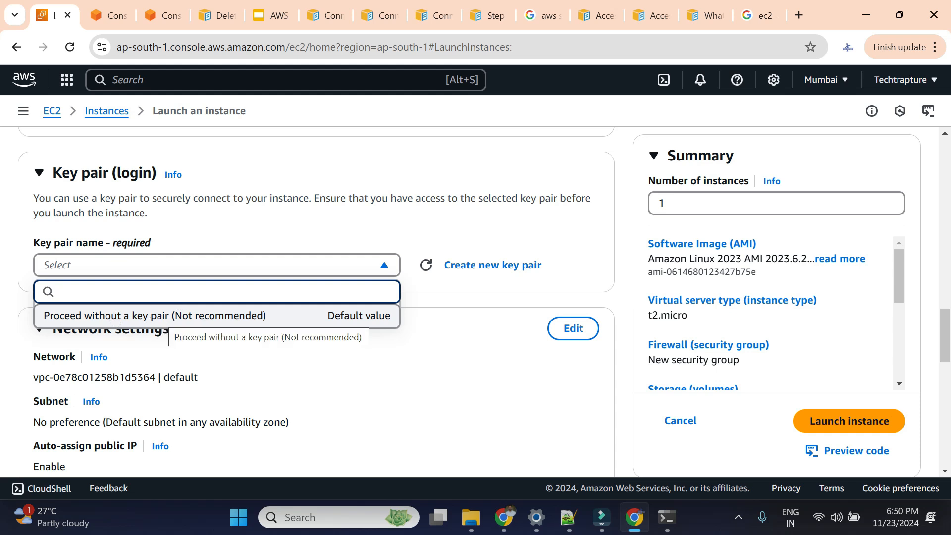
{"action": "left_click", "coordinate": [108, 321]}
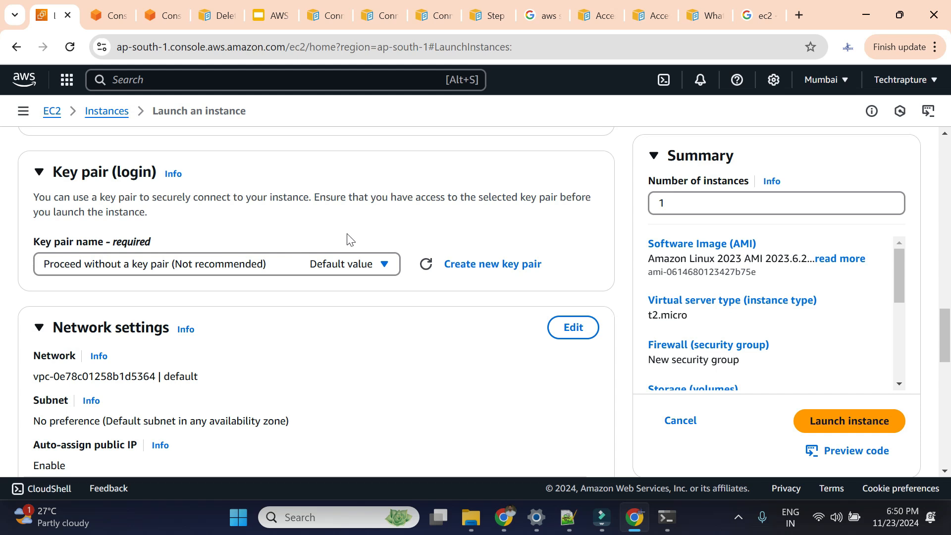
Step: Examine the default VPC, subnet and public IP settings and the security group's SSH, HTTPS and HTTP traffic rules
{"action": "scroll", "coordinate": [27, 285], "scroll_direction": "down", "scroll_amount": 1}
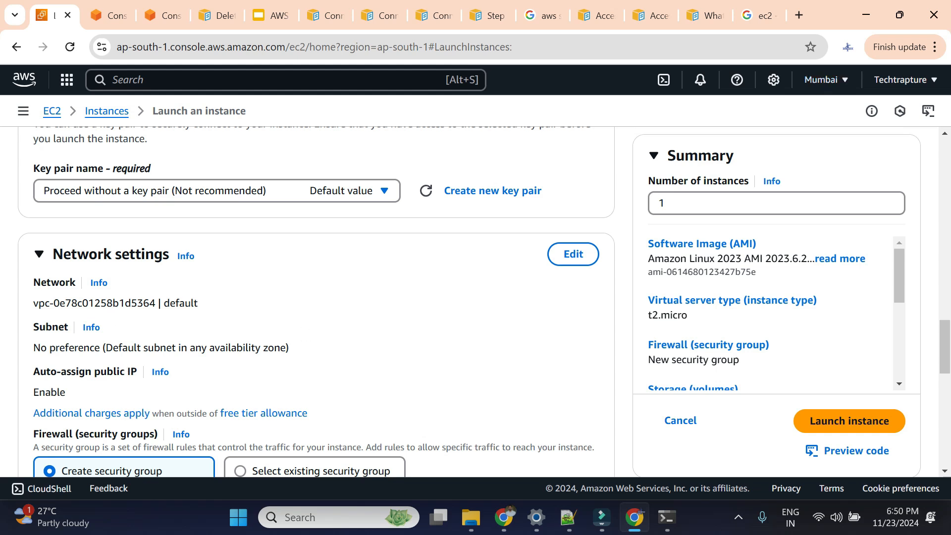
{"action": "double_click", "coordinate": [180, 304]}
{"action": "left_click", "coordinate": [222, 312]}
{"action": "left_click_drag", "start_coordinate": [211, 303], "coordinate": [27, 304]}
{"action": "left_click", "coordinate": [205, 311]}
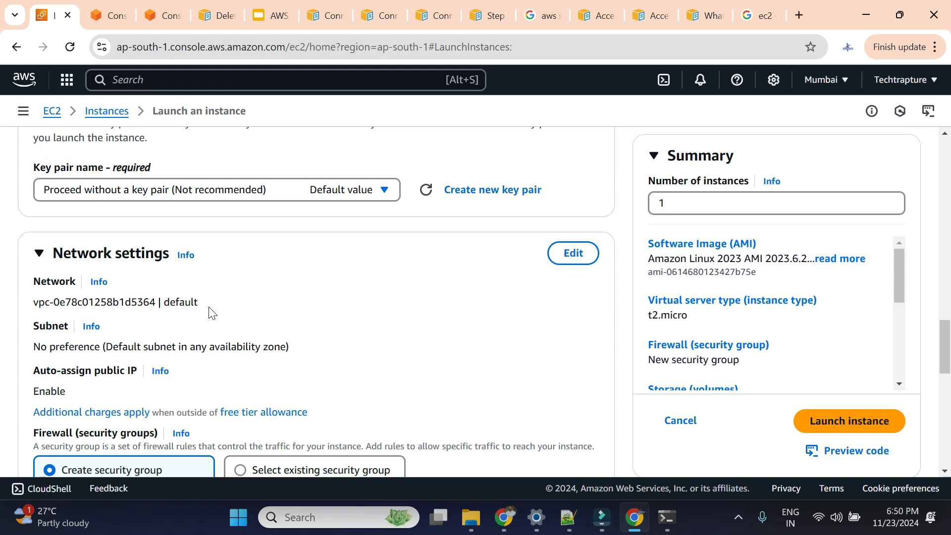
{"action": "scroll", "coordinate": [203, 318], "scroll_direction": "down", "scroll_amount": 2}
{"action": "scroll", "coordinate": [195, 287], "scroll_direction": "up", "scroll_amount": 1}
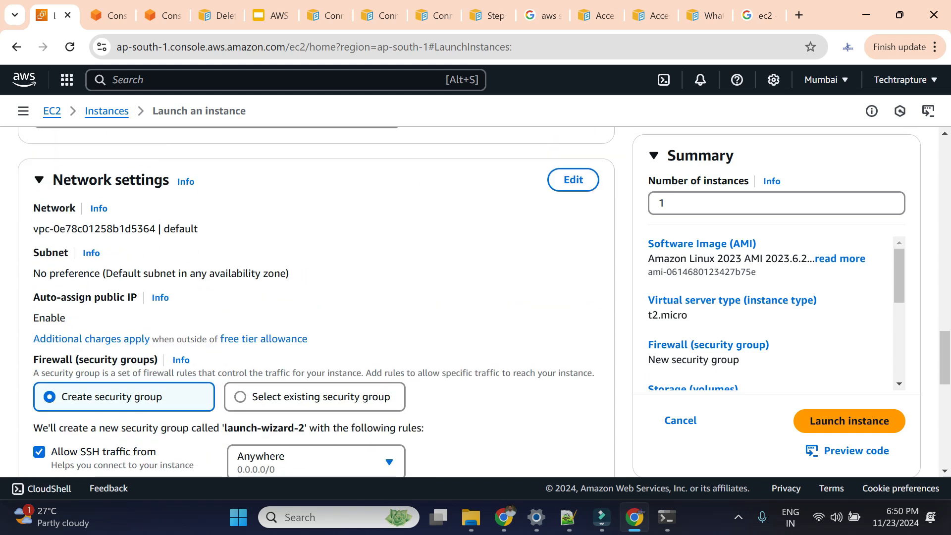
{"action": "scroll", "coordinate": [300, 251], "scroll_direction": "down", "scroll_amount": 3}
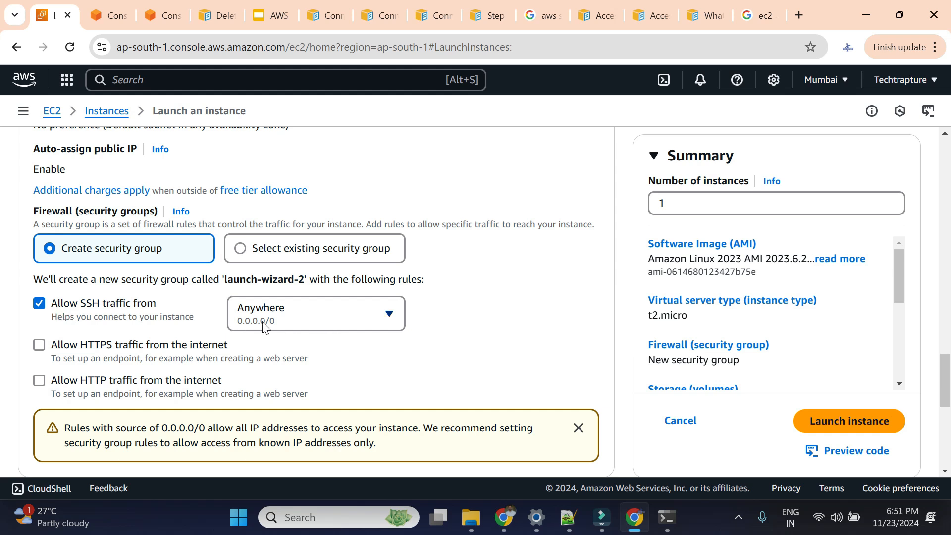
{"action": "scroll", "coordinate": [465, 314], "scroll_direction": "down", "scroll_amount": 1}
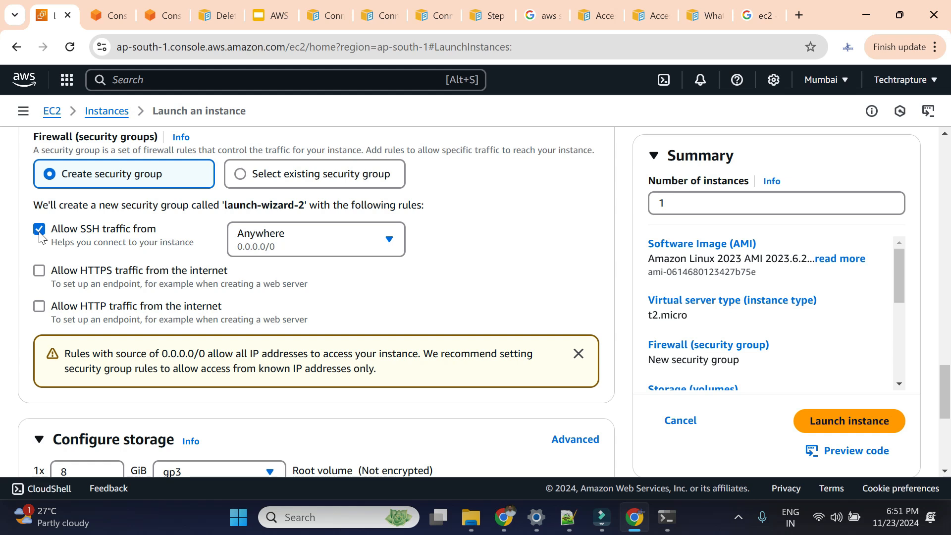
Step: Check the size and type of the root volume in the storage configuration
{"action": "scroll", "coordinate": [79, 246], "scroll_direction": "down", "scroll_amount": 3}
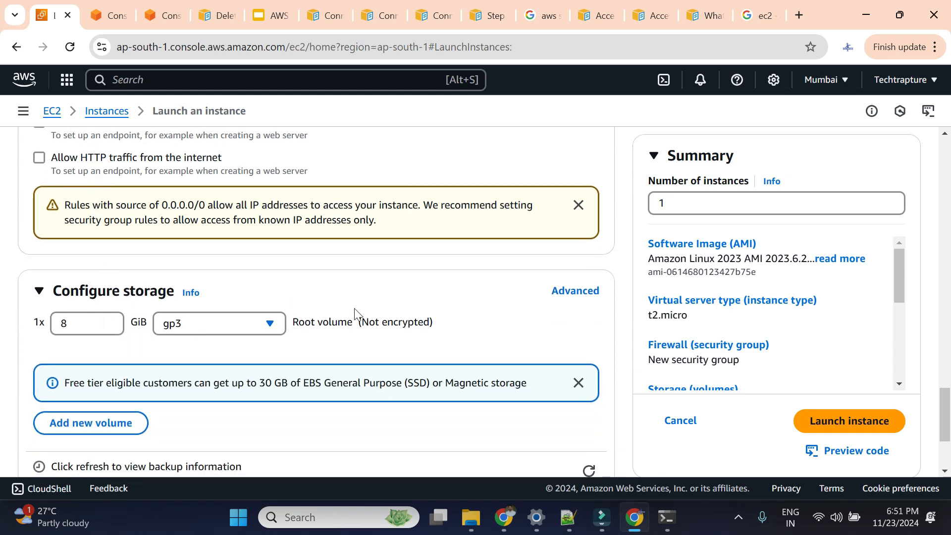
{"action": "scroll", "coordinate": [186, 340], "scroll_direction": "down", "scroll_amount": 1}
{"action": "scroll", "coordinate": [188, 346], "scroll_direction": "down", "scroll_amount": 1}
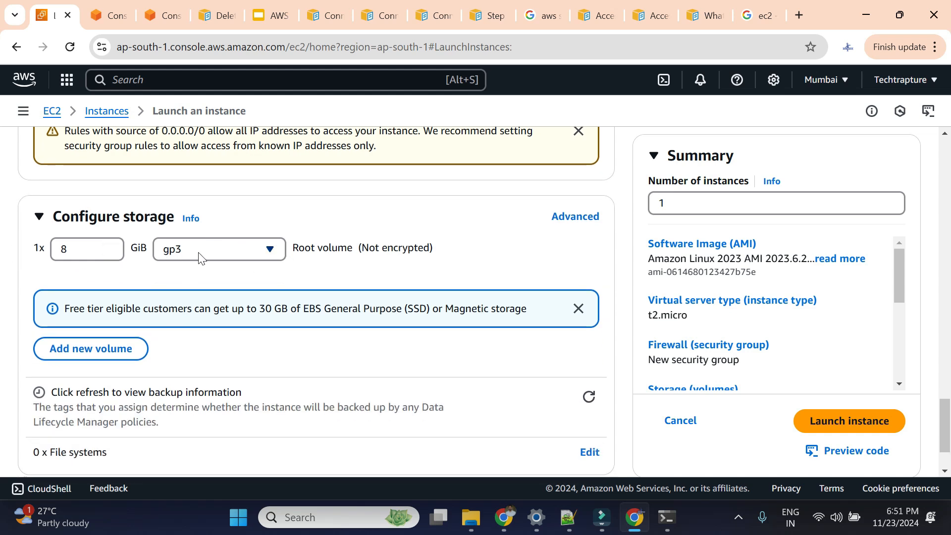
{"action": "left_click", "coordinate": [75, 248]}
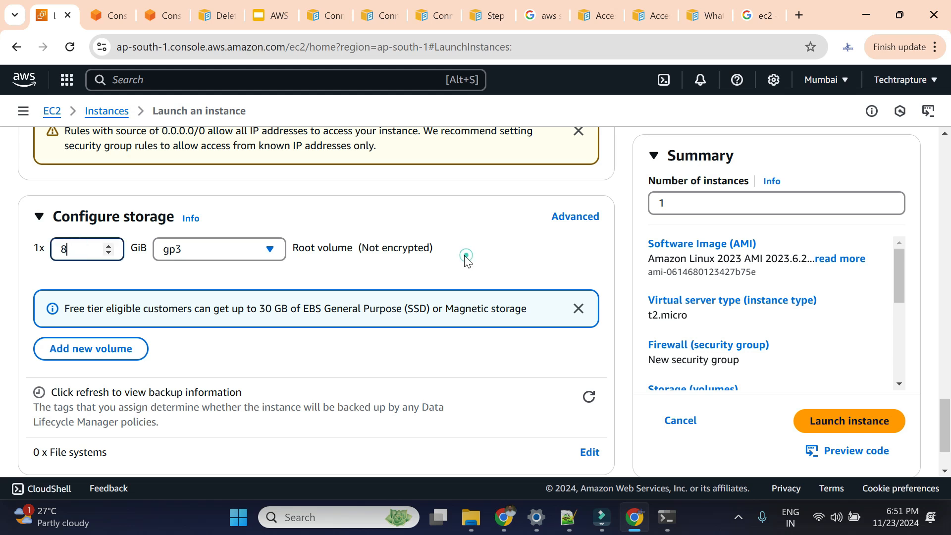
{"action": "left_click", "coordinate": [468, 258]}
Step: Review the complete configuration from machine image to storage and launch the instance
{"action": "scroll", "coordinate": [467, 257], "scroll_direction": "up", "scroll_amount": 15}
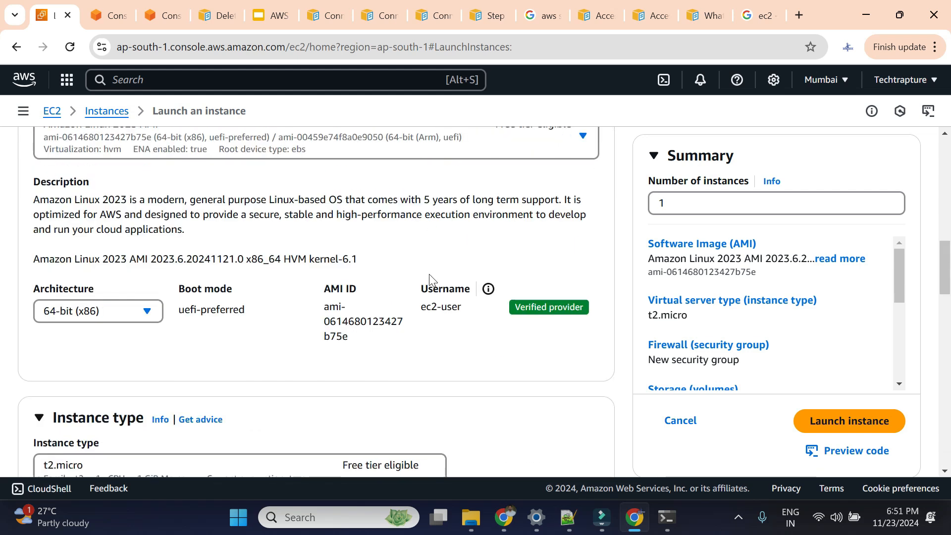
{"action": "scroll", "coordinate": [310, 287], "scroll_direction": "down", "scroll_amount": 3}
{"action": "scroll", "coordinate": [106, 276], "scroll_direction": "up", "scroll_amount": 6}
{"action": "scroll", "coordinate": [106, 276], "scroll_direction": "down", "scroll_amount": 10}
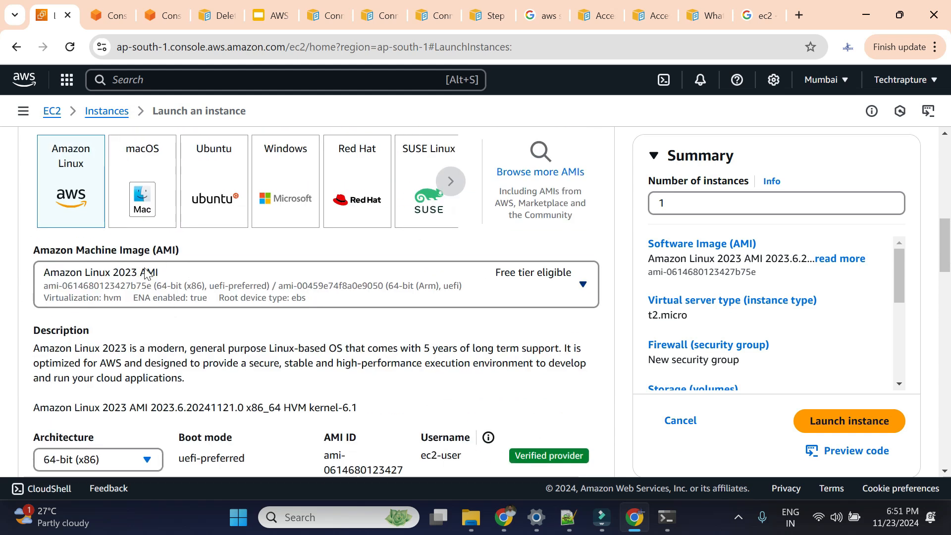
{"action": "scroll", "coordinate": [168, 277], "scroll_direction": "down", "scroll_amount": 5}
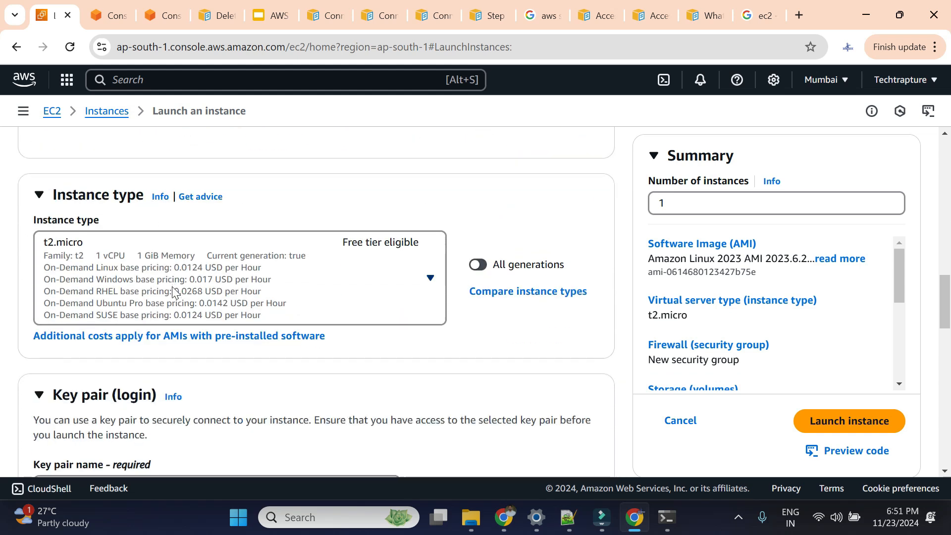
{"action": "scroll", "coordinate": [238, 254], "scroll_direction": "down", "scroll_amount": 3}
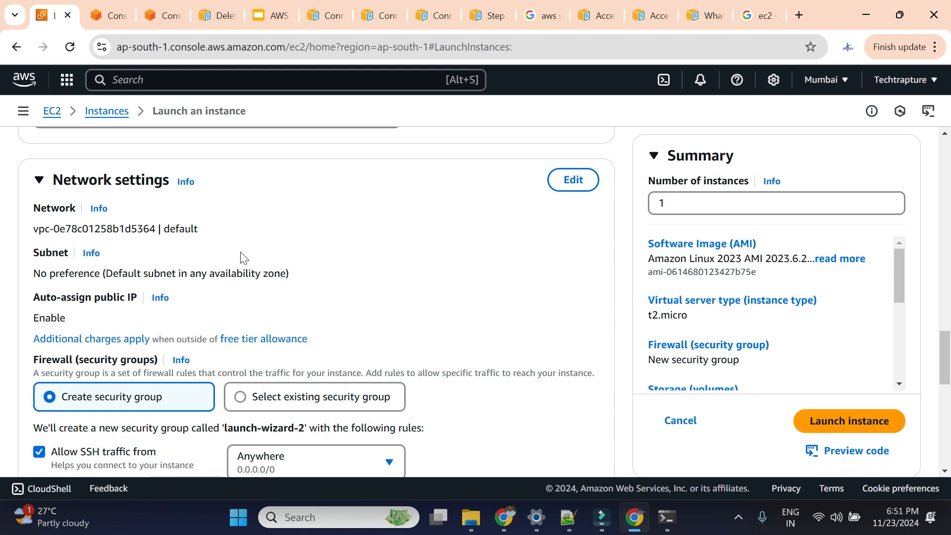
{"action": "scroll", "coordinate": [244, 257], "scroll_direction": "down", "scroll_amount": 8}
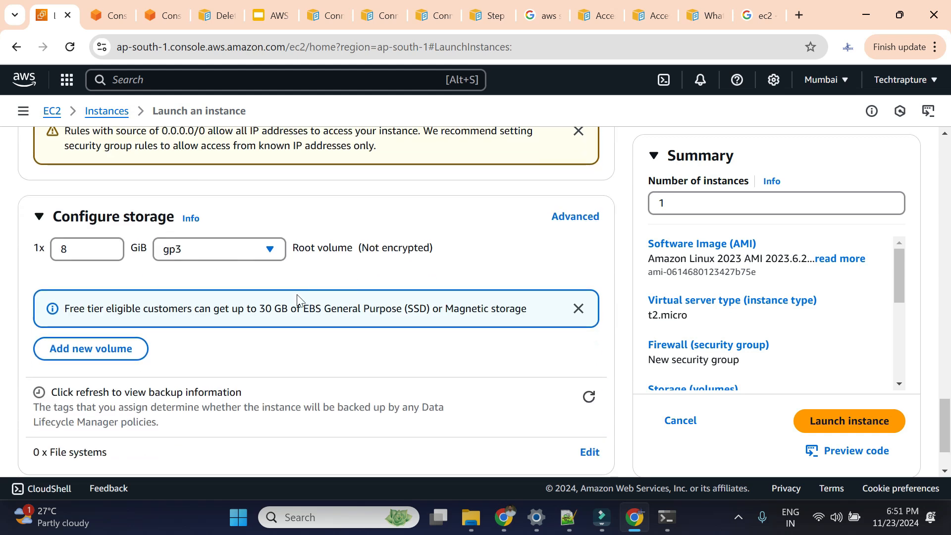
{"action": "scroll", "coordinate": [300, 300], "scroll_direction": "down", "scroll_amount": 2}
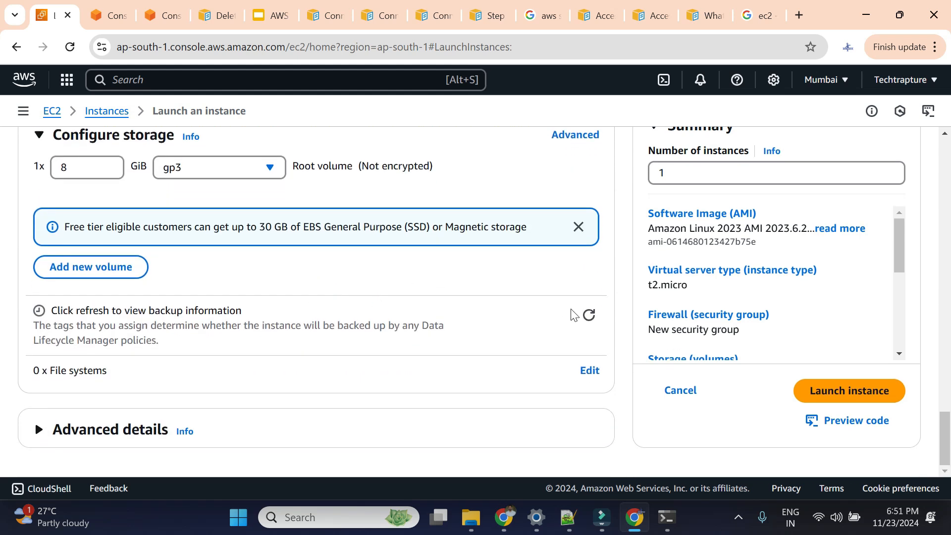
{"action": "left_click", "coordinate": [865, 390]}
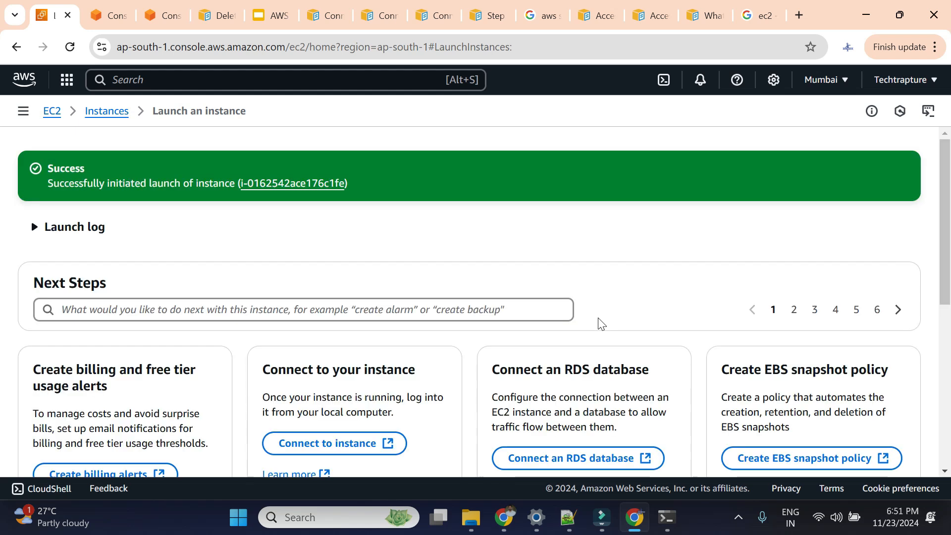
Step: Open the list of EC2 instances and refresh it to check the state of first-ec2
{"action": "left_click", "coordinate": [93, 114]}
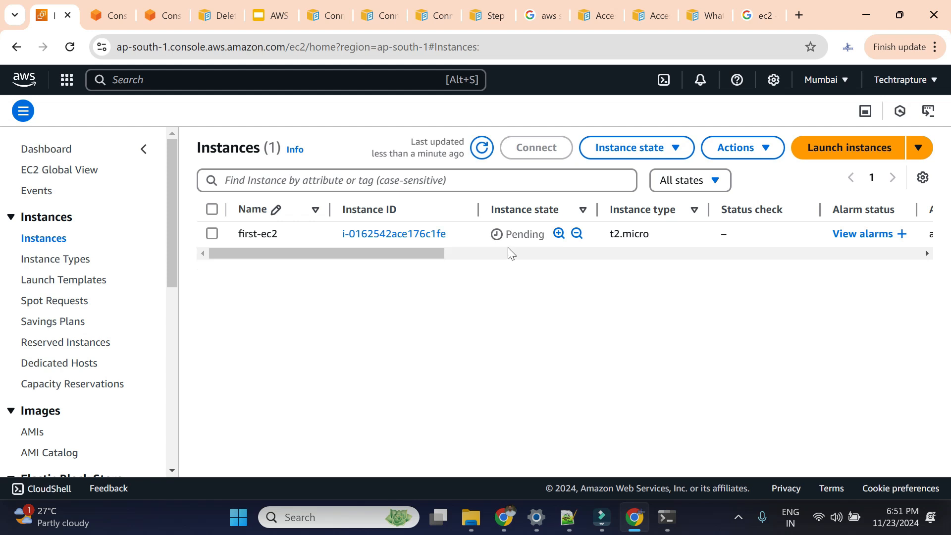
{"action": "left_click", "coordinate": [484, 149]}
{"action": "left_click", "coordinate": [483, 148]}
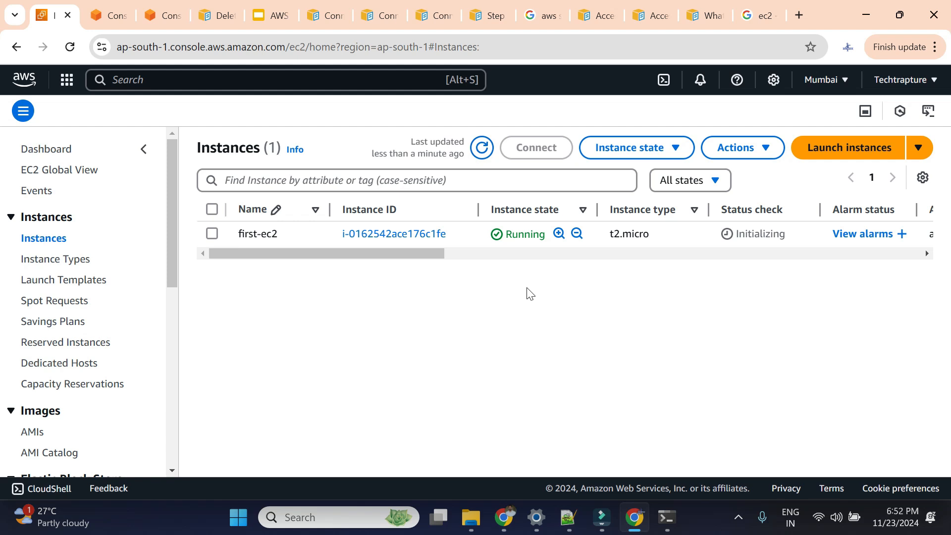
Step: Open the details of first-ec2 and connect to it through EC2 Instance Connect with the username ec2-user
{"action": "left_click", "coordinate": [404, 237]}
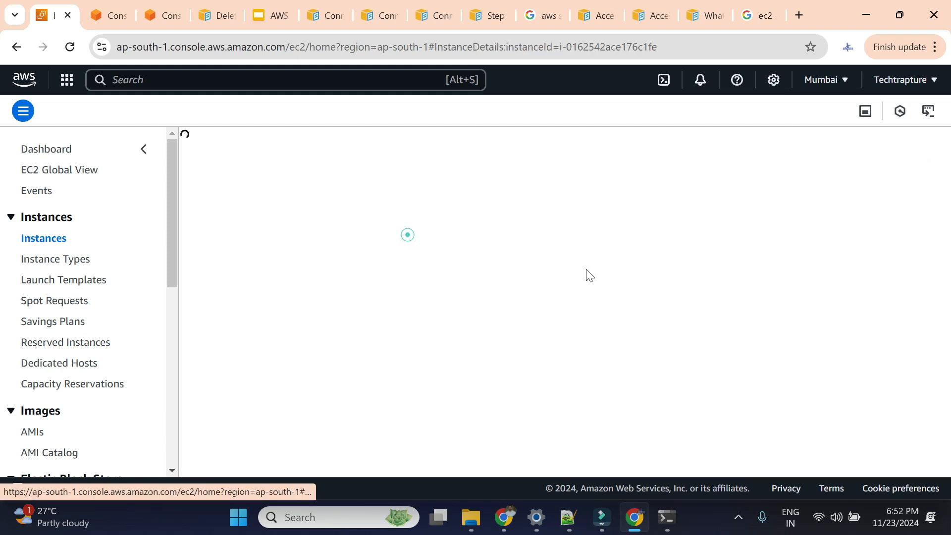
{"action": "scroll", "coordinate": [627, 274], "scroll_direction": "down", "scroll_amount": 1}
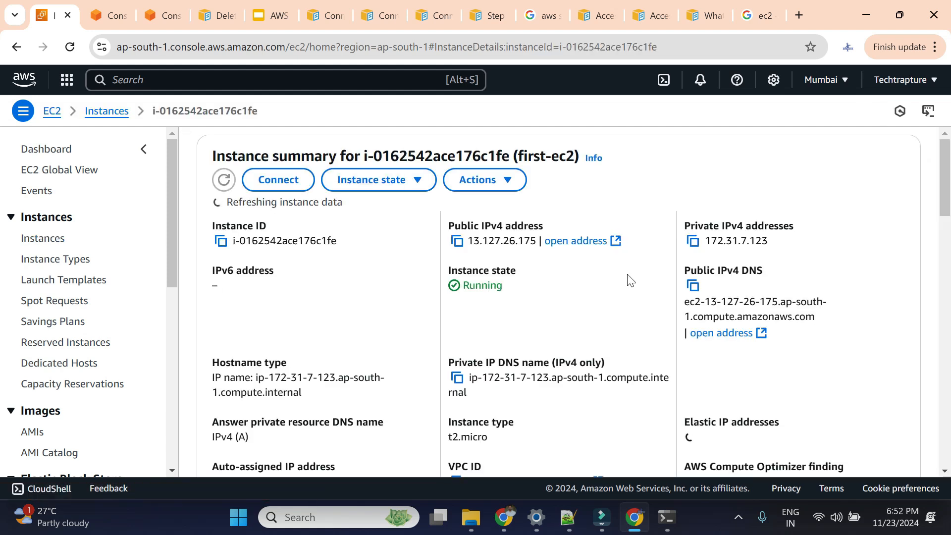
{"action": "scroll", "coordinate": [628, 282], "scroll_direction": "up", "scroll_amount": 1}
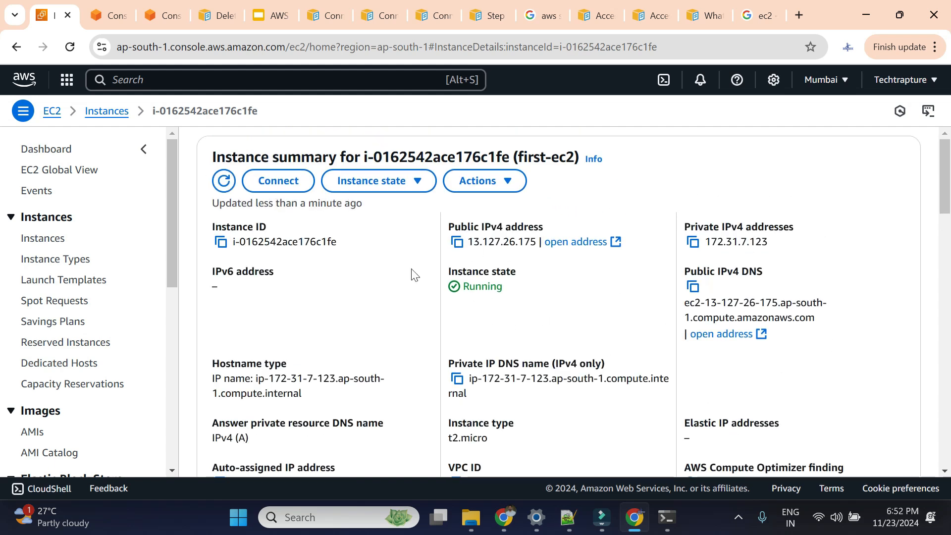
{"action": "left_click", "coordinate": [287, 187]}
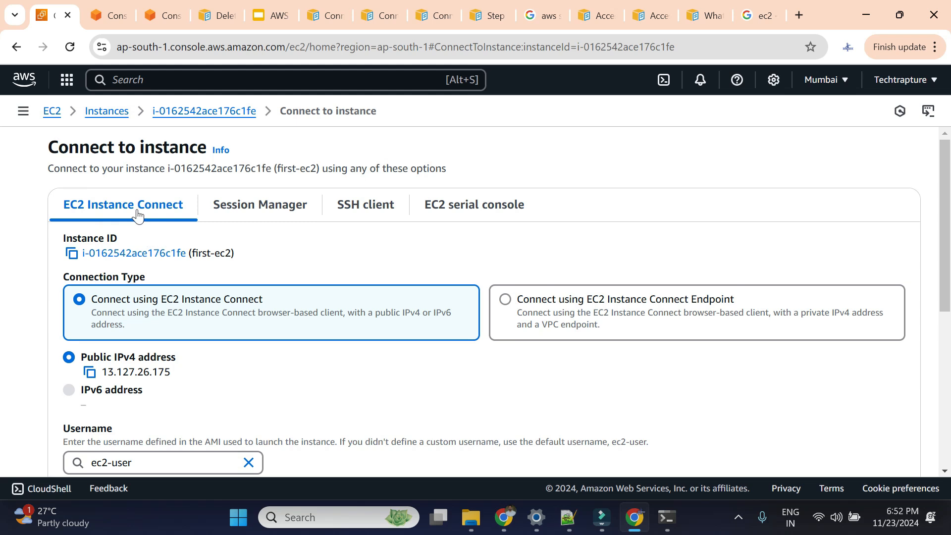
{"action": "scroll", "coordinate": [138, 216], "scroll_direction": "down", "scroll_amount": 1}
{"action": "scroll", "coordinate": [121, 225], "scroll_direction": "down", "scroll_amount": 3}
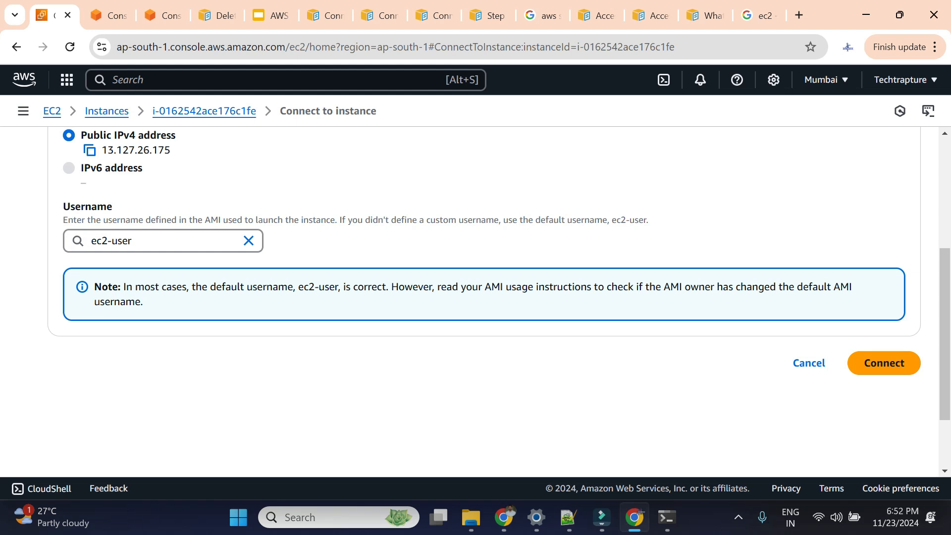
{"action": "left_click", "coordinate": [861, 363]}
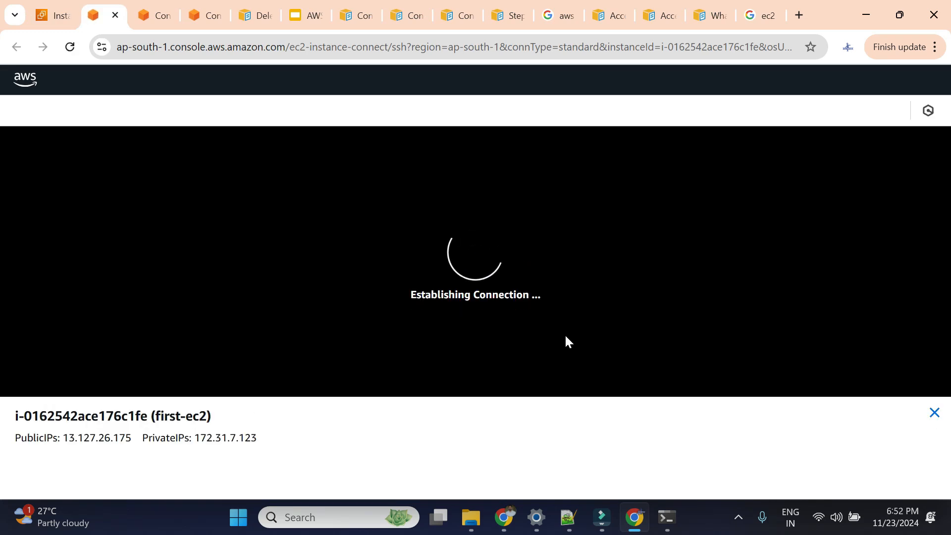
Step: Update the instance's packages in the terminal with sudo yum update -y
{"action": "left_click", "coordinate": [524, 260]}
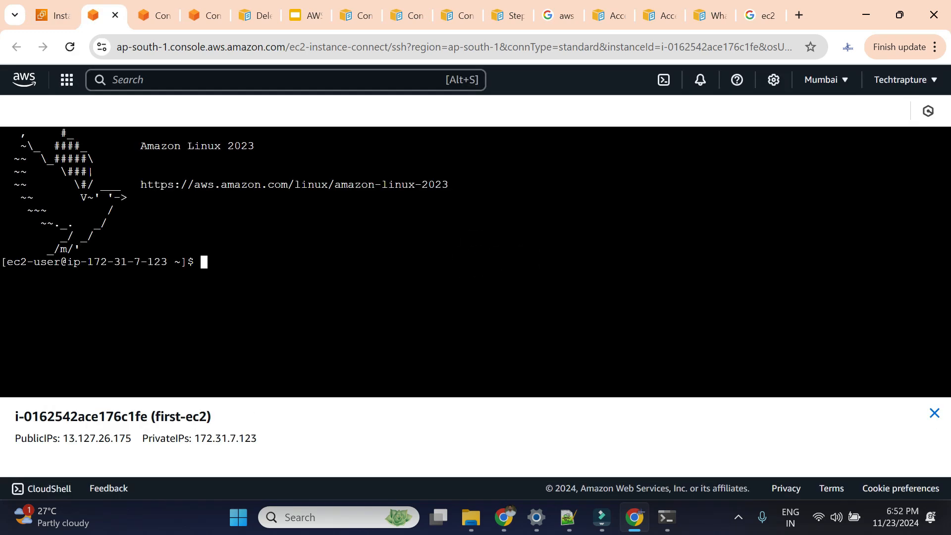
{"action": "key", "text": "Return"}
{"action": "key", "text": "Return"}
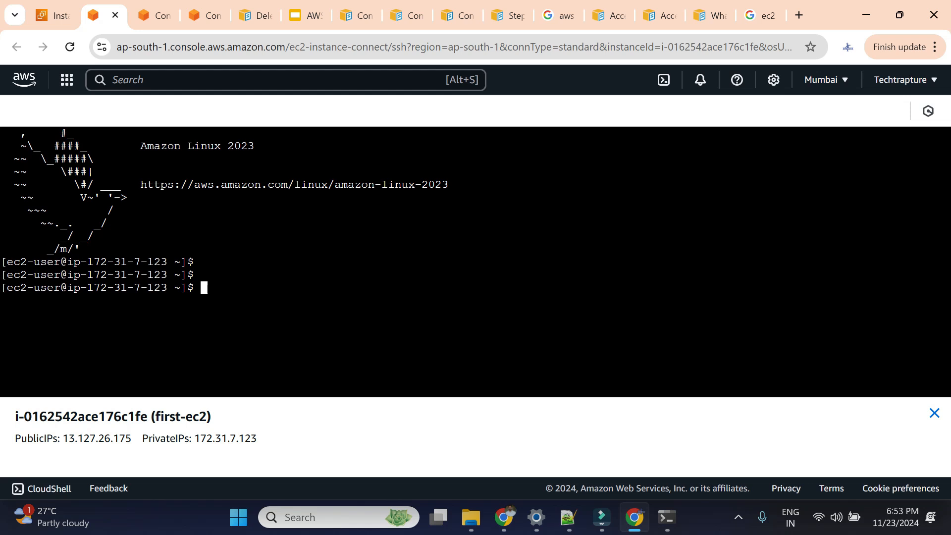
{"action": "type", "text": "sudo "}
{"action": "type", "text": "yum in"}
{"action": "key", "text": "BackSpace"}
{"action": "key", "text": "BackSpace"}
{"action": "type", "text": "update -y"}
{"action": "key", "text": "Return"}
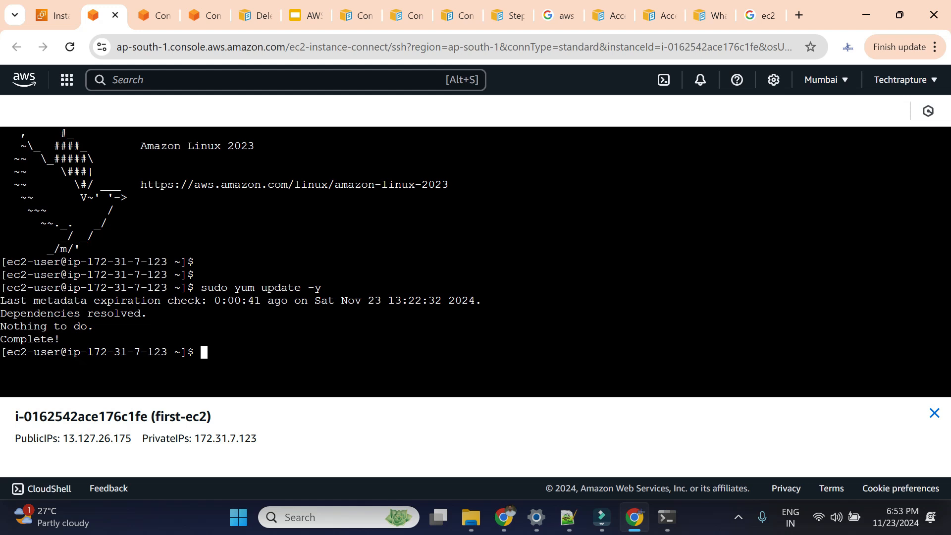
Step: Install the nginx web server with sudo yum install nginx -y
{"action": "type", "text": "si"}
{"action": "type", "text": "do"}
{"action": "type", "text": " yum insta"}
{"action": "type", "text": "ll ngin"}
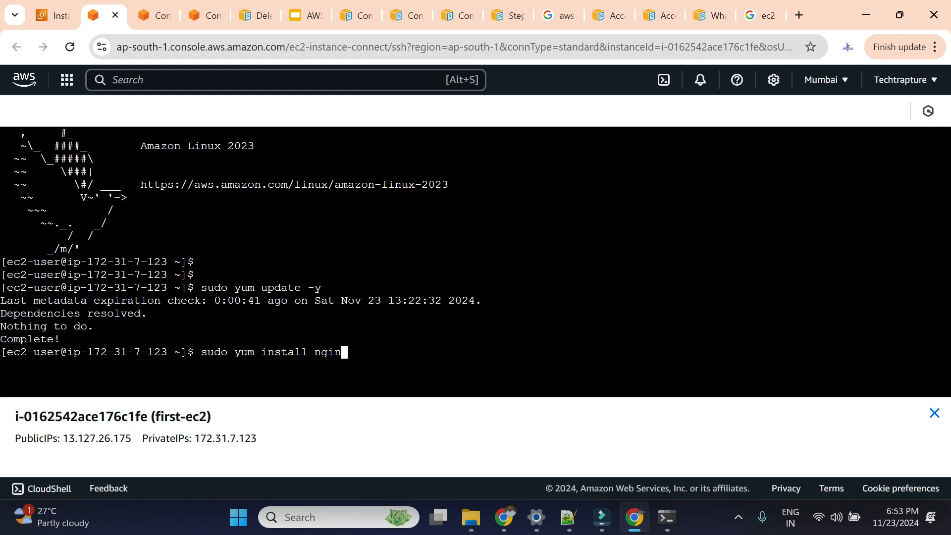
{"action": "type", "text": "x -y"}
{"action": "key", "text": "Return"}
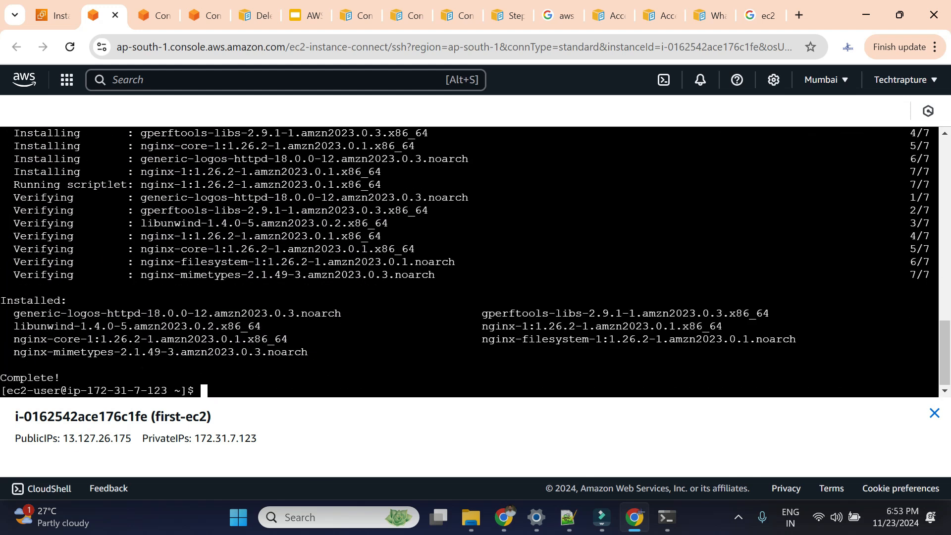
Step: Start the nginx service with sudo systemctl start nginx
{"action": "type", "text": "sudo systemct"}
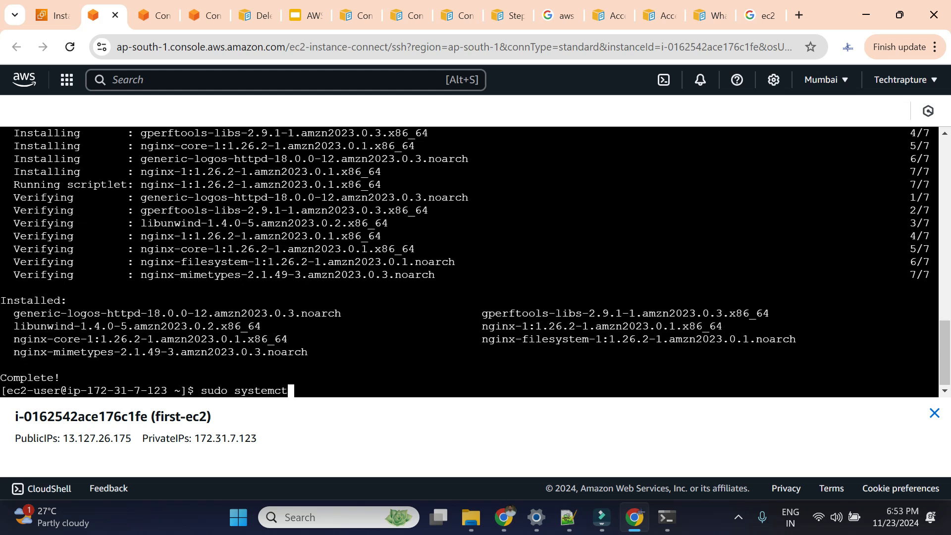
{"action": "type", "text": "l start nginx"}
{"action": "key", "text": "Return"}
Step: Enable nginx to start at boot with sudo systemctl enable nginx
{"action": "type", "text": "s"}
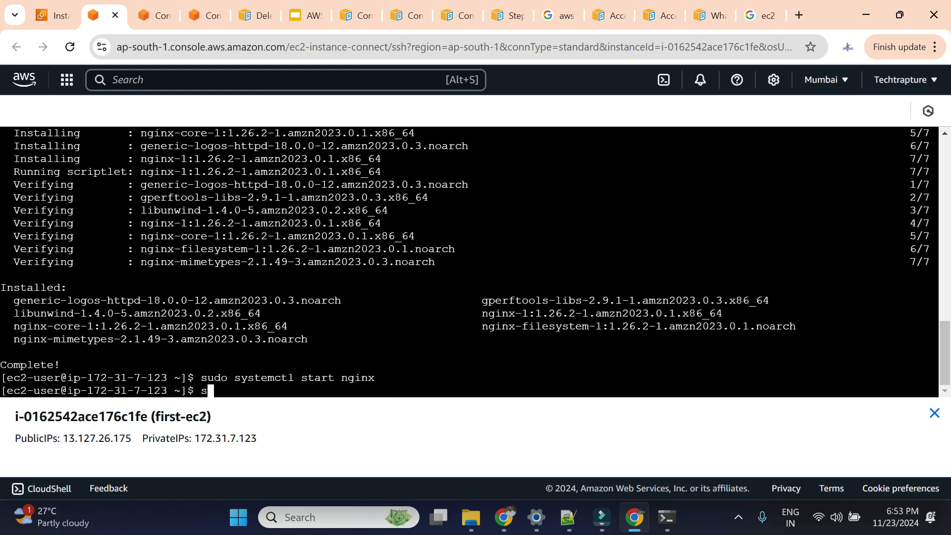
{"action": "type", "text": "udo systemctl "}
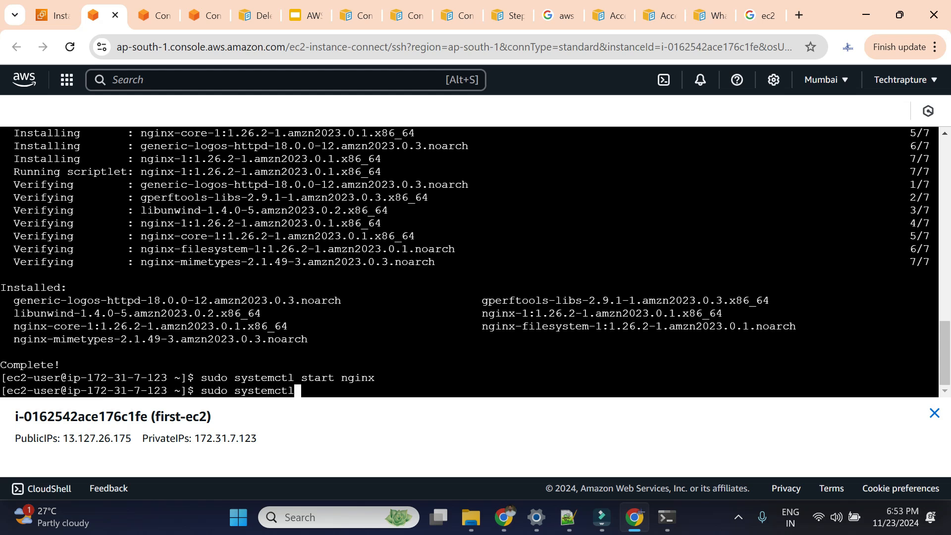
{"action": "type", "text": "enable nginx"}
{"action": "key", "text": "Return"}
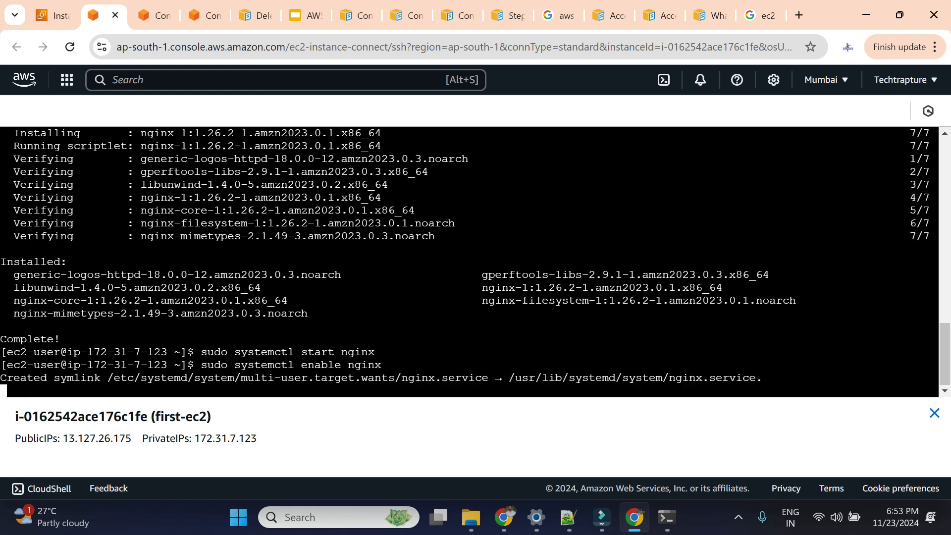
Step: Check the nginx service's status in the terminal with sudo systemctl status nginx
{"action": "type", "text": "systemc"}
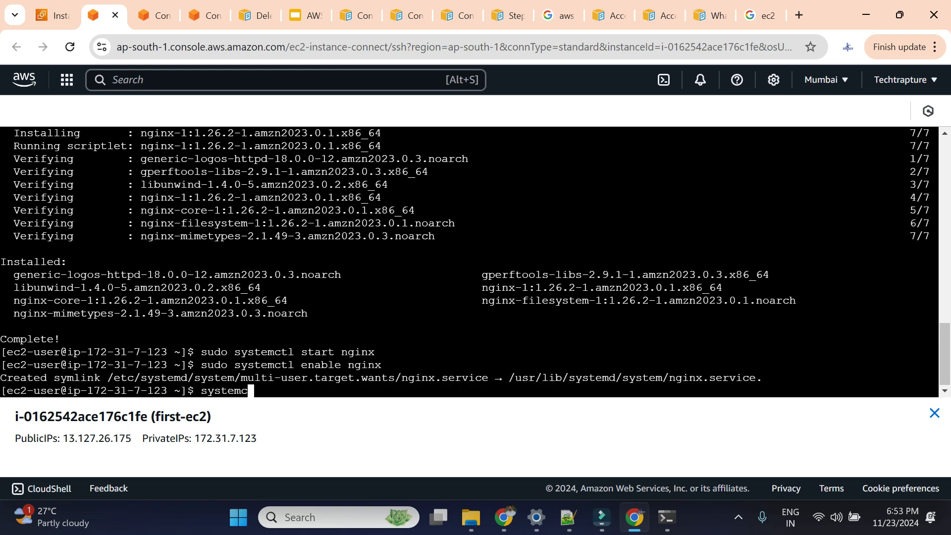
{"action": "key", "text": "BackSpace"}
{"action": "key", "text": "BackSpace"}
{"action": "key", "text": "BackSpace"}
{"action": "key", "text": "BackSpace"}
{"action": "key", "text": "BackSpace"}
{"action": "key", "text": "BackSpace"}
{"action": "type", "text": "udo systemct"}
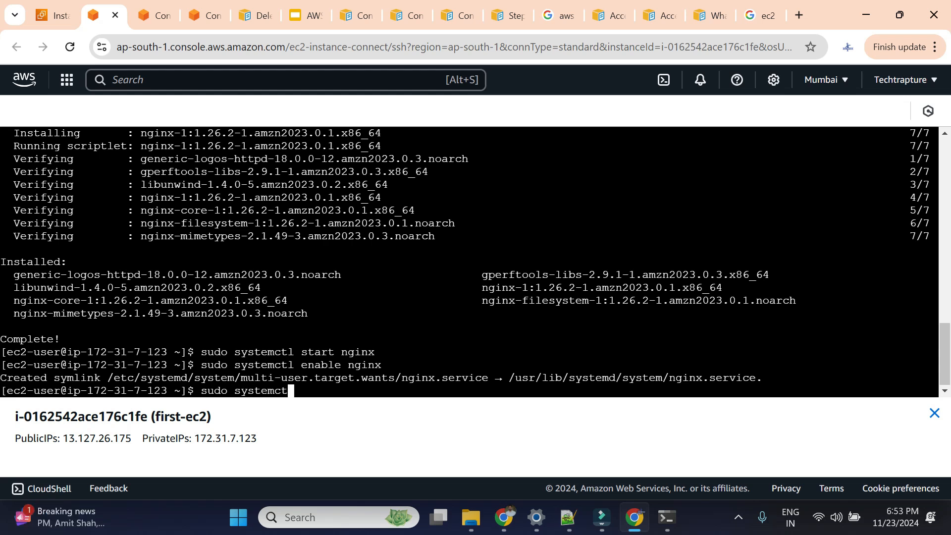
{"action": "type", "text": "l status nginx"}
{"action": "key", "text": "Return"}
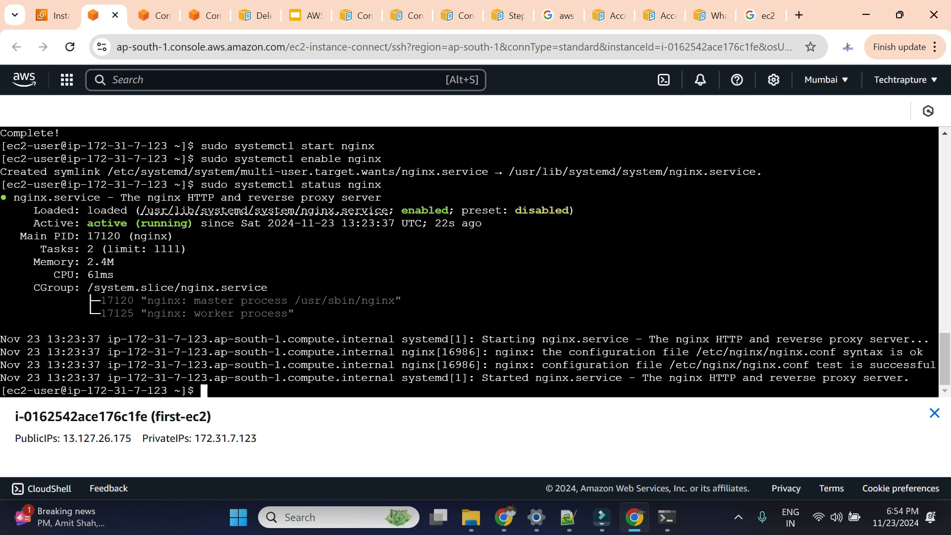
{"action": "left_click_drag", "start_coordinate": [87, 224], "coordinate": [2, 198]}
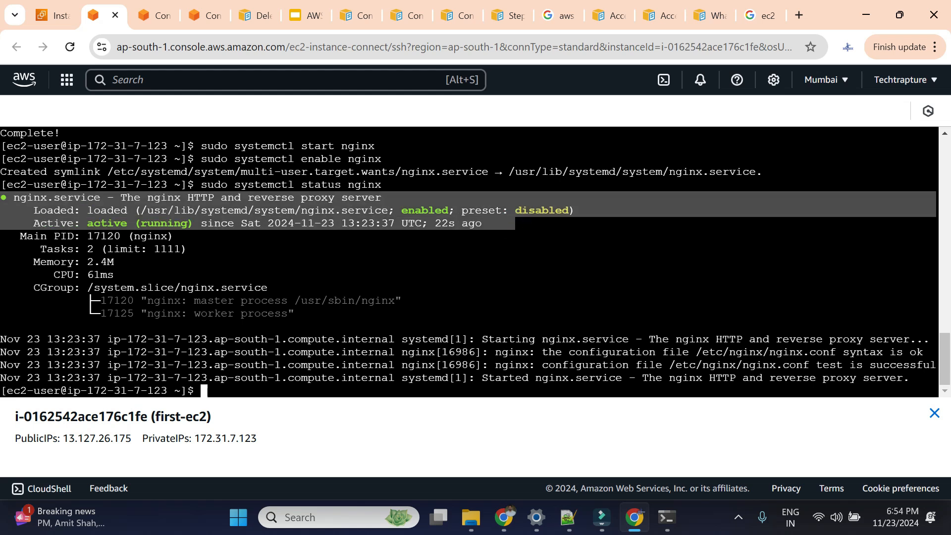
Step: Return to the first-ec2 instance summary and open its public IPv4 address in a new browser tab
{"action": "left_click", "coordinate": [58, 2]}
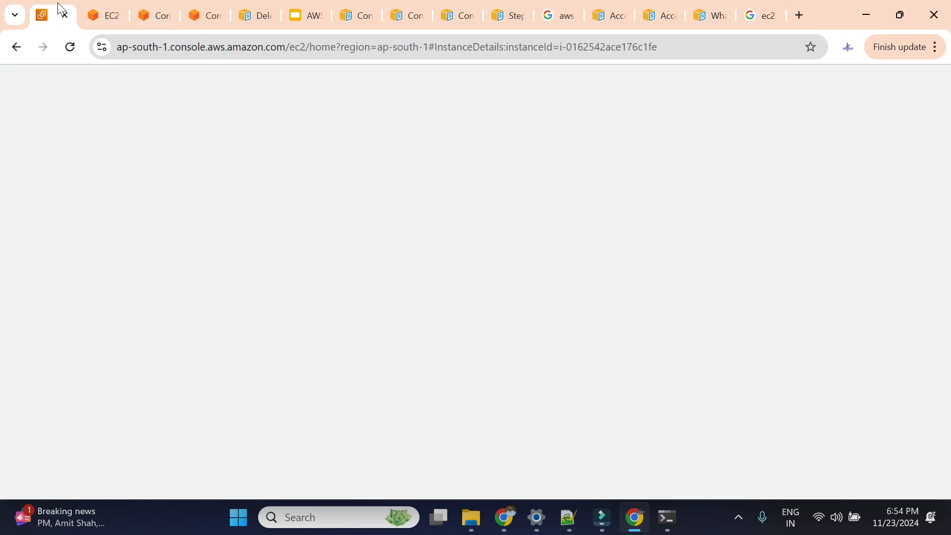
{"action": "scroll", "coordinate": [406, 269], "scroll_direction": "up", "scroll_amount": 3}
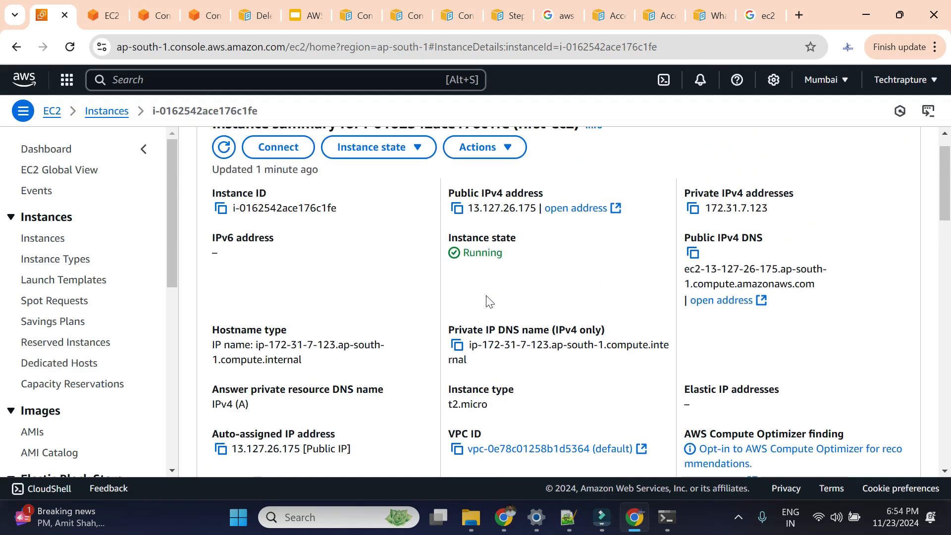
{"action": "scroll", "coordinate": [486, 301], "scroll_direction": "up", "scroll_amount": 1}
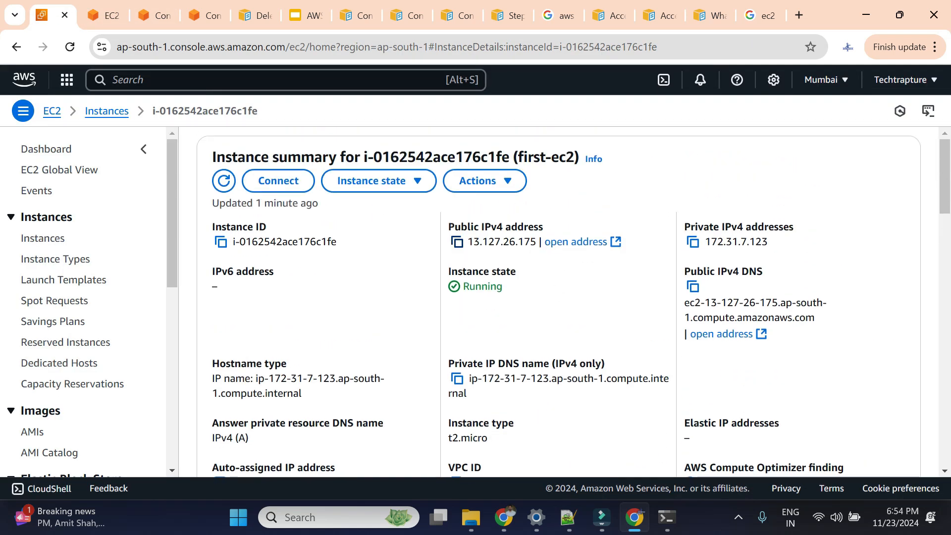
{"action": "left_click", "coordinate": [615, 242]}
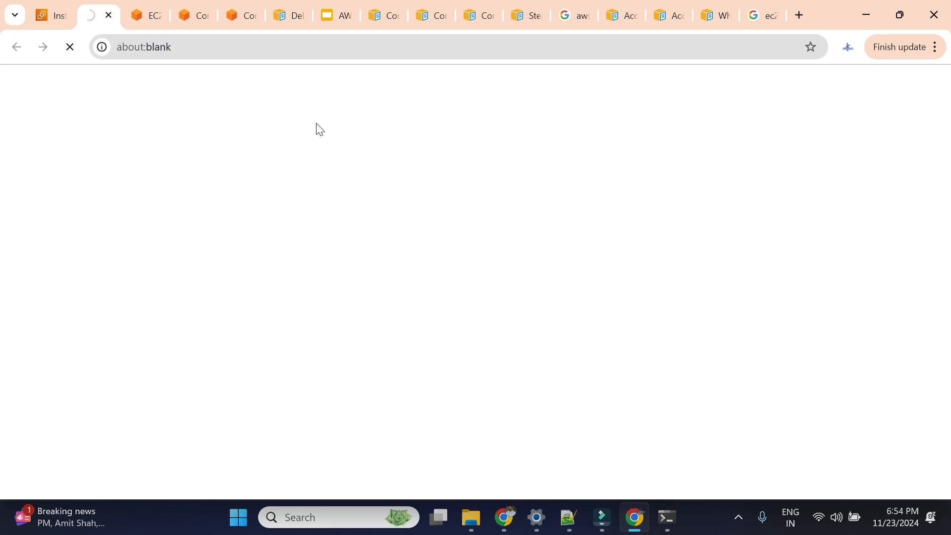
{"action": "left_click", "coordinate": [202, 46]}
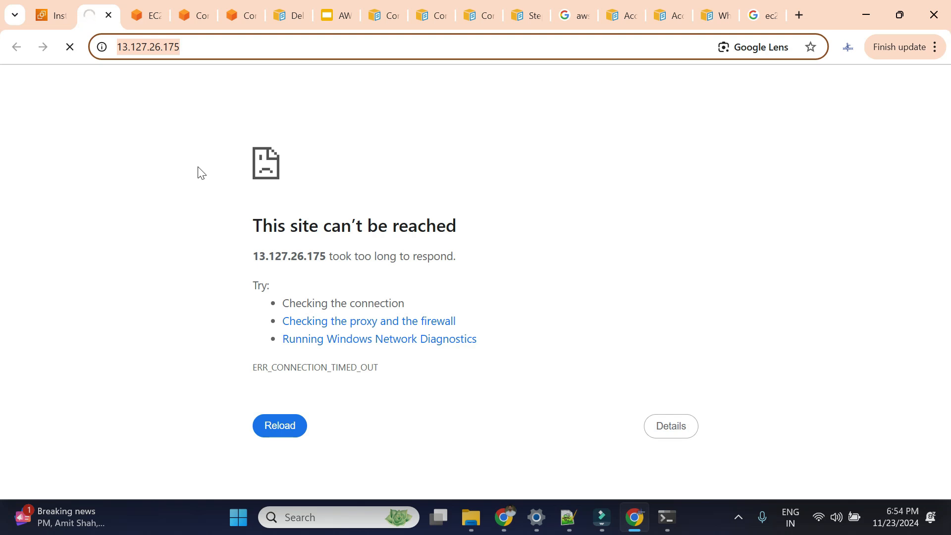
{"action": "left_click", "coordinate": [237, 43]}
{"action": "left_click", "coordinate": [139, 46]}
{"action": "key", "text": "BackSpace"}
{"action": "key", "text": "Delete"}
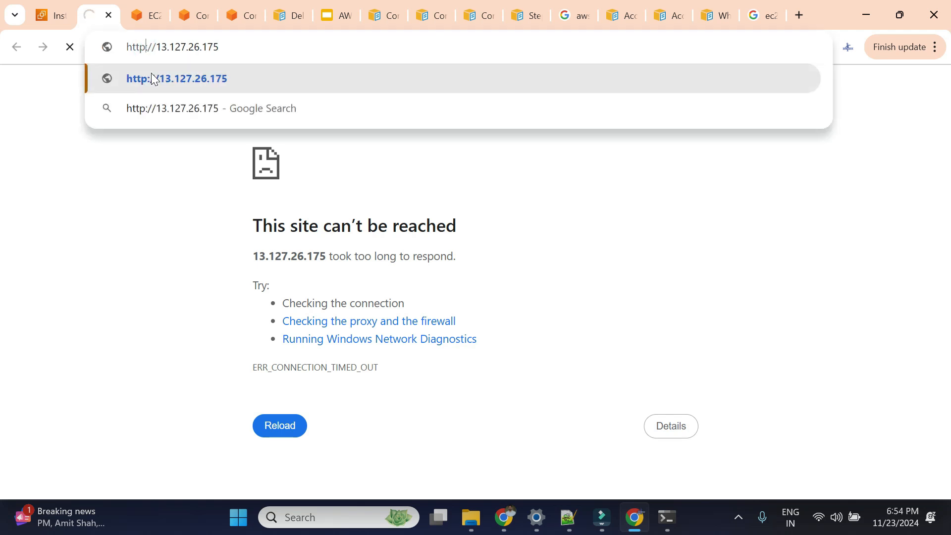
{"action": "left_click", "coordinate": [152, 78]}
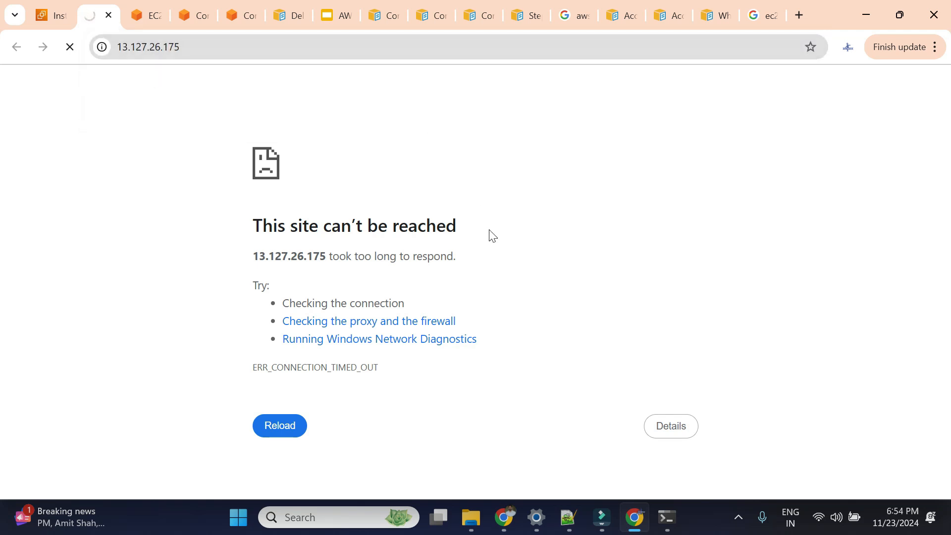
{"action": "left_click_drag", "start_coordinate": [463, 259], "coordinate": [327, 261]}
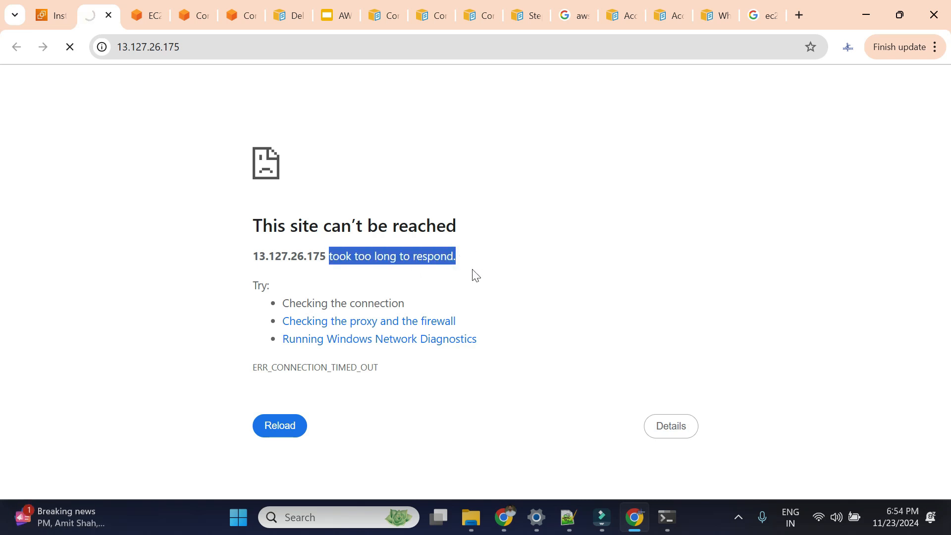
Step: Examine the inbound rules in the security details of the first-ec2 instance
{"action": "left_click", "coordinate": [49, 16]}
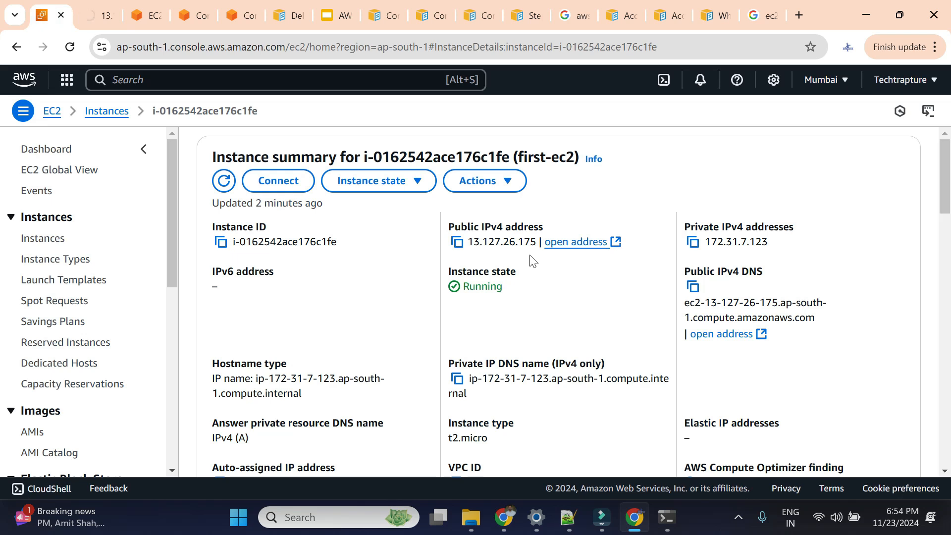
{"action": "scroll", "coordinate": [533, 261], "scroll_direction": "down", "scroll_amount": 1}
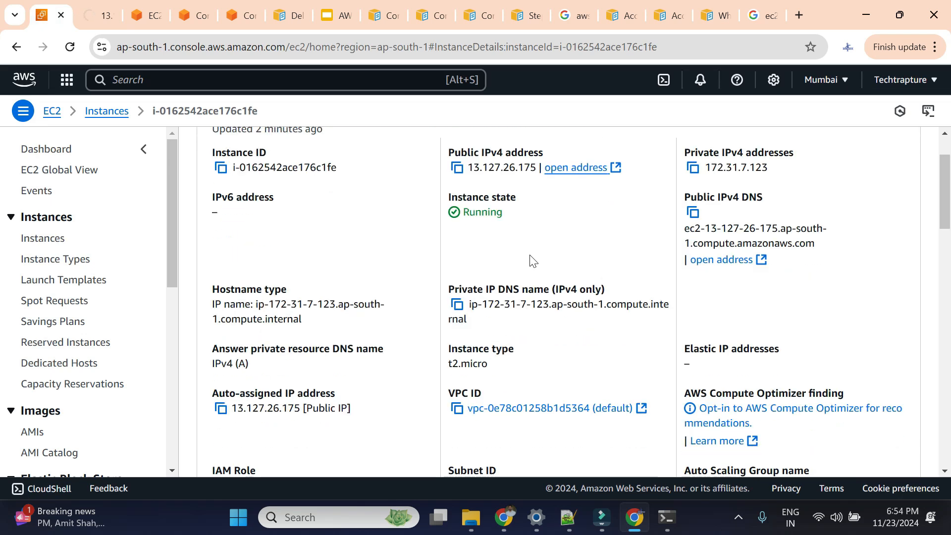
{"action": "scroll", "coordinate": [532, 261], "scroll_direction": "down", "scroll_amount": 3}
{"action": "scroll", "coordinate": [406, 281], "scroll_direction": "up", "scroll_amount": 4}
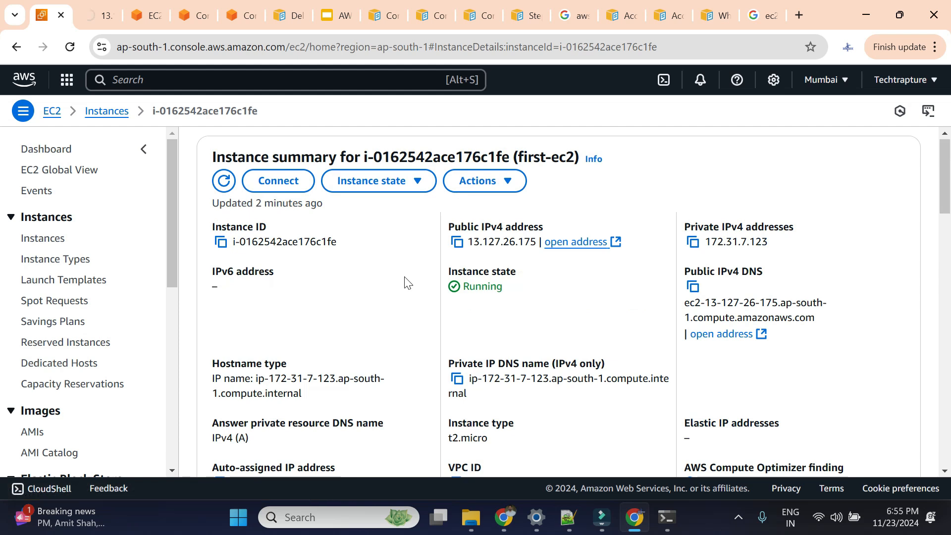
{"action": "scroll", "coordinate": [638, 278], "scroll_direction": "down", "scroll_amount": 6}
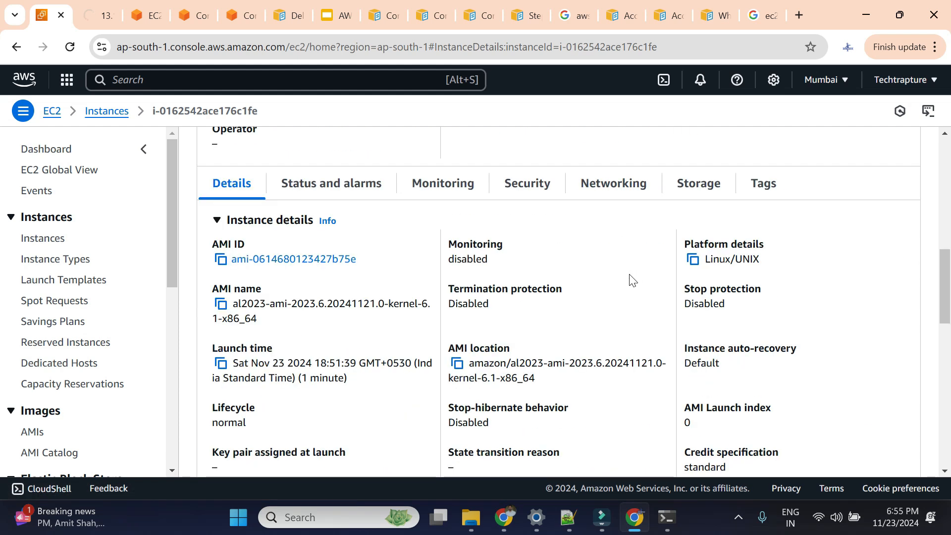
{"action": "left_click", "coordinate": [526, 183]}
{"action": "scroll", "coordinate": [562, 233], "scroll_direction": "down", "scroll_amount": 2}
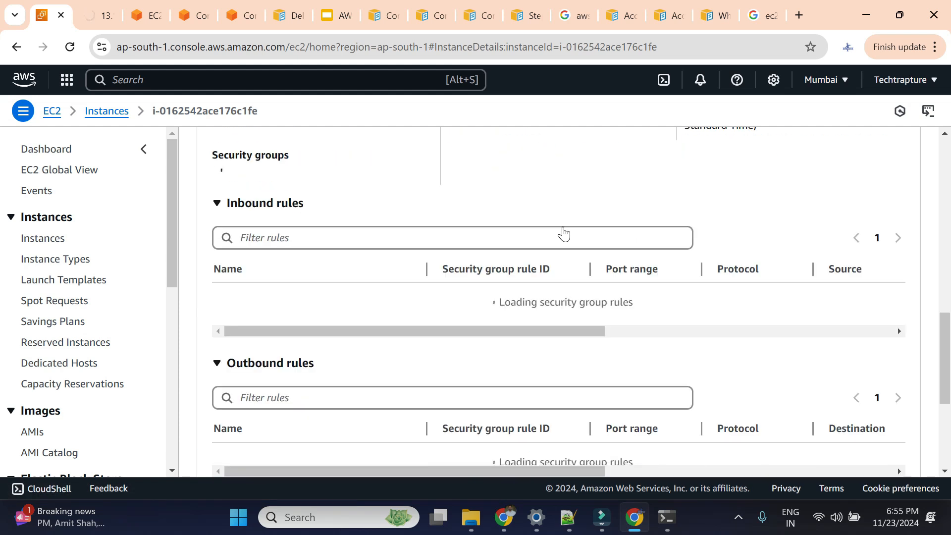
{"action": "scroll", "coordinate": [563, 233], "scroll_direction": "up", "scroll_amount": 3}
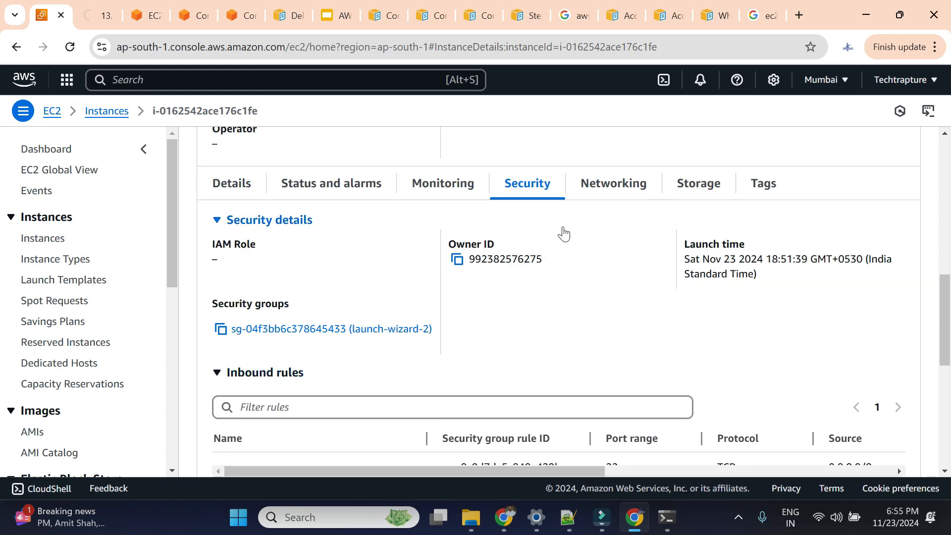
{"action": "scroll", "coordinate": [563, 238], "scroll_direction": "down", "scroll_amount": 6}
{"action": "scroll", "coordinate": [436, 327], "scroll_direction": "up", "scroll_amount": 3}
{"action": "left_click_drag", "start_coordinate": [436, 335], "coordinate": [834, 332]}
Step: Open the instance's launch-wizard-2 security group and start editing its inbound rules
{"action": "left_click", "coordinate": [546, 319]}
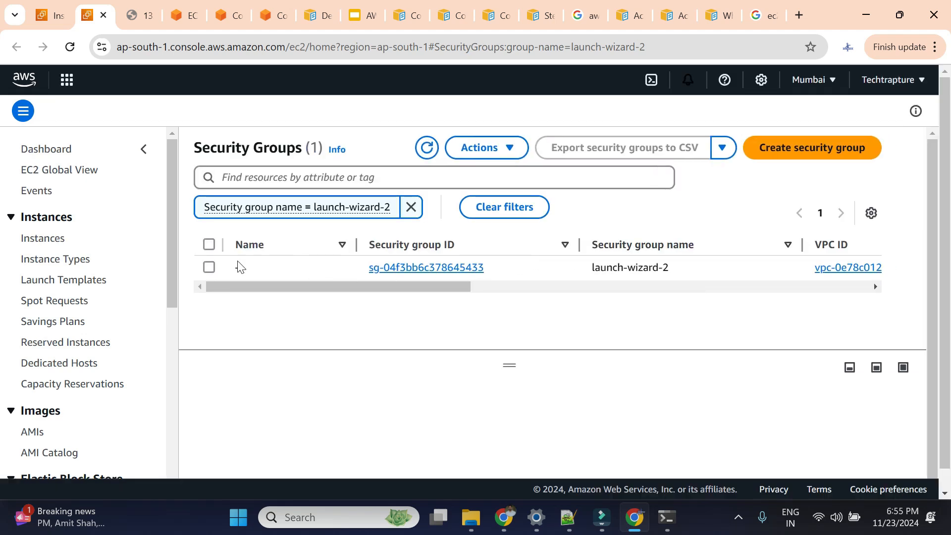
{"action": "left_click", "coordinate": [210, 268]}
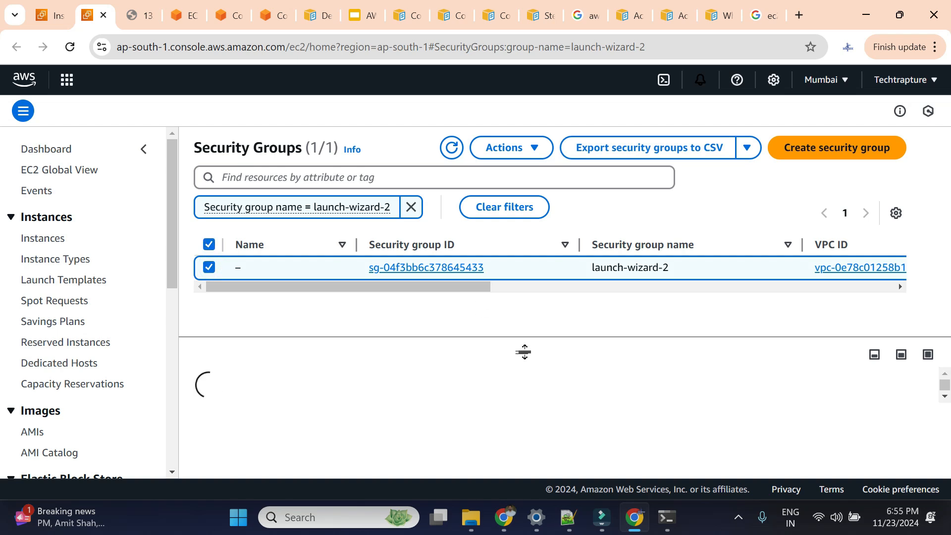
{"action": "left_click_drag", "start_coordinate": [522, 354], "coordinate": [550, 228]}
{"action": "left_click", "coordinate": [339, 332]}
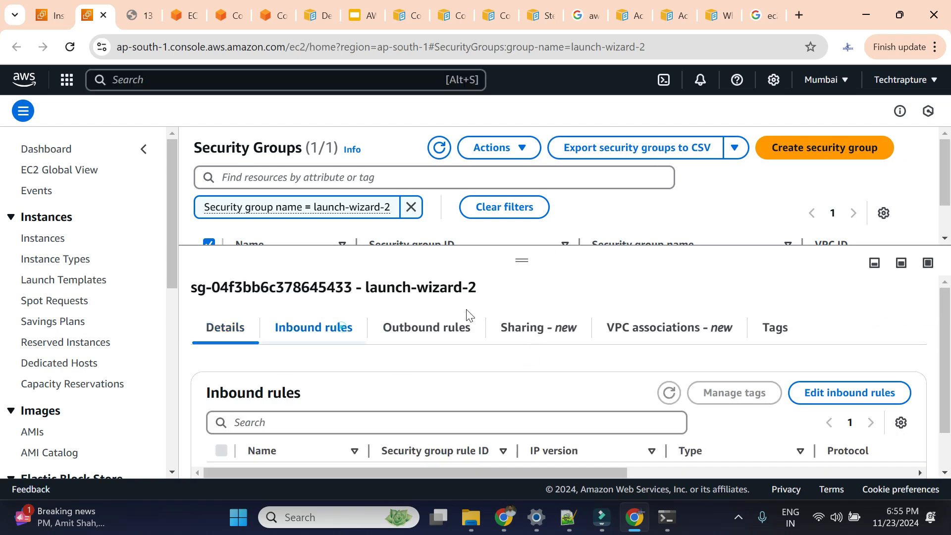
{"action": "scroll", "coordinate": [471, 318], "scroll_direction": "down", "scroll_amount": 1}
{"action": "left_click", "coordinate": [848, 365]}
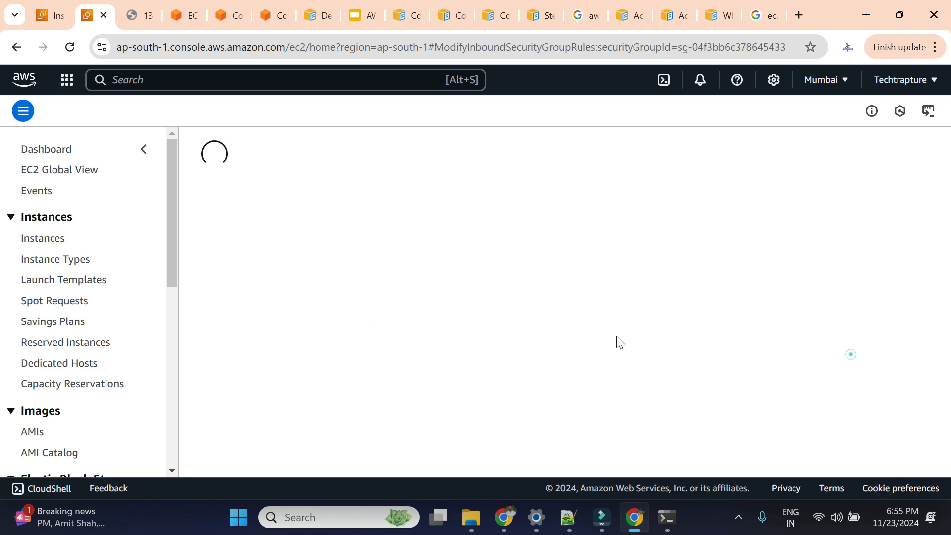
Step: Add an inbound HTTP rule on port 80 with source 0.0.0.0/0 and save the security group's rules
{"action": "left_click", "coordinate": [67, 353]}
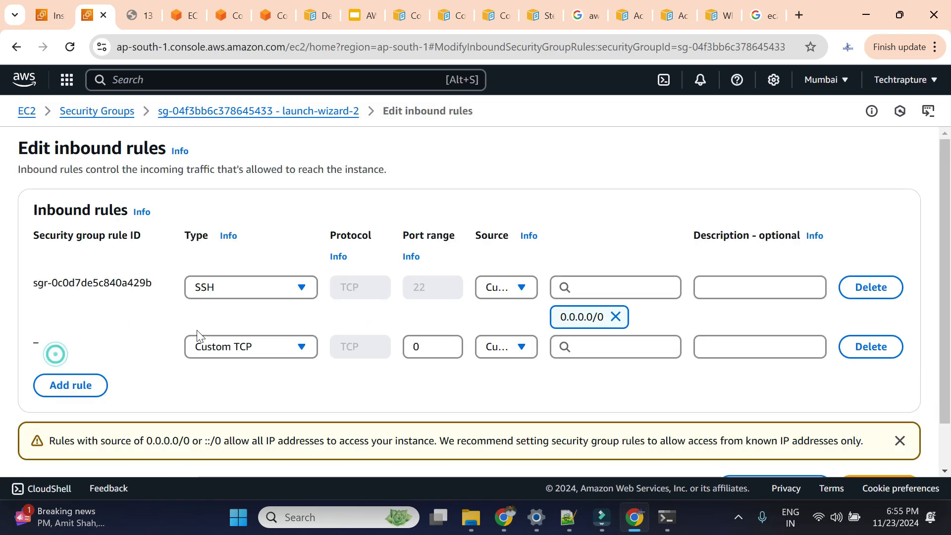
{"action": "left_click", "coordinate": [218, 346]}
{"action": "scroll", "coordinate": [230, 282], "scroll_direction": "down", "scroll_amount": 5}
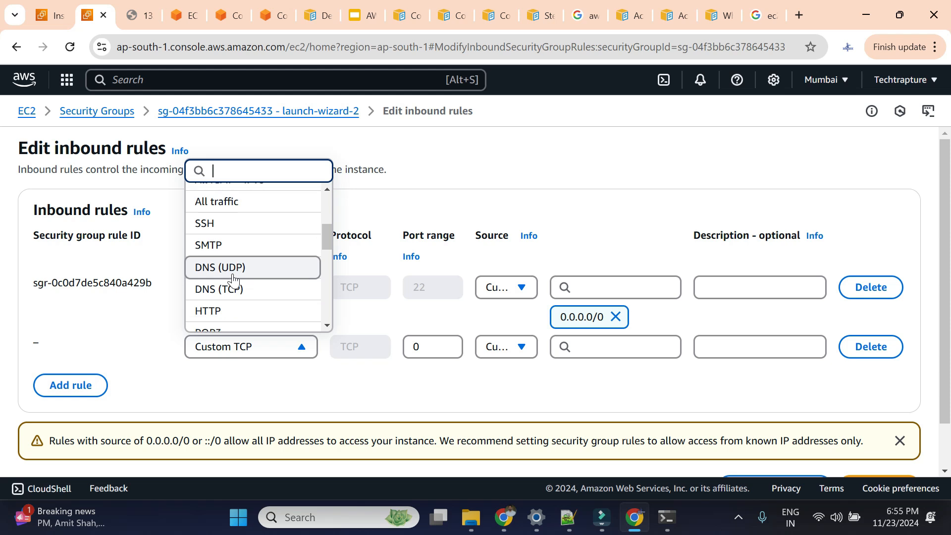
{"action": "left_click", "coordinate": [230, 260]}
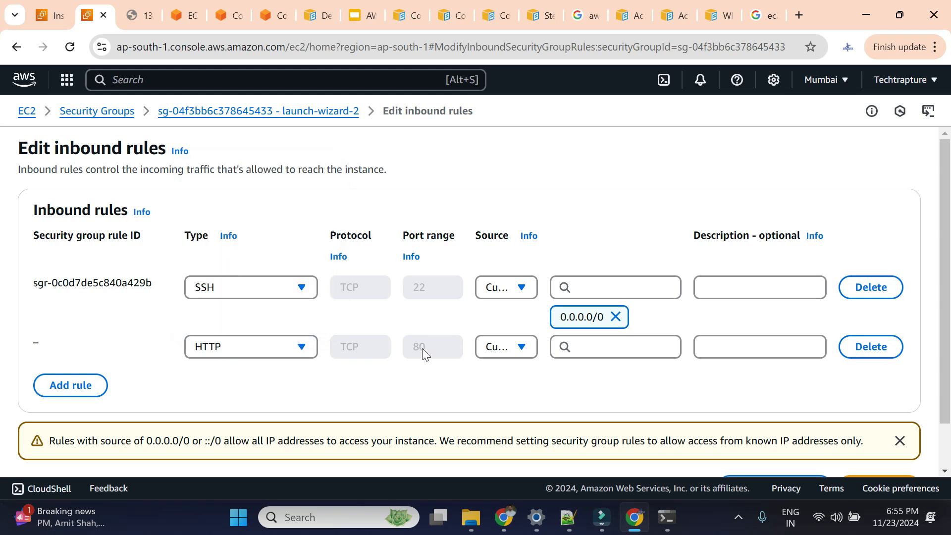
{"action": "left_click", "coordinate": [609, 347]}
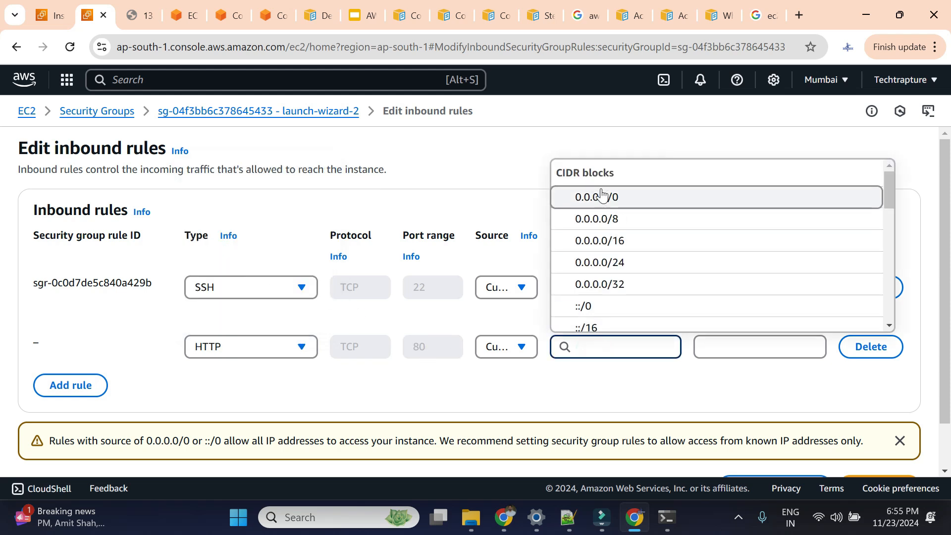
{"action": "left_click", "coordinate": [598, 197]}
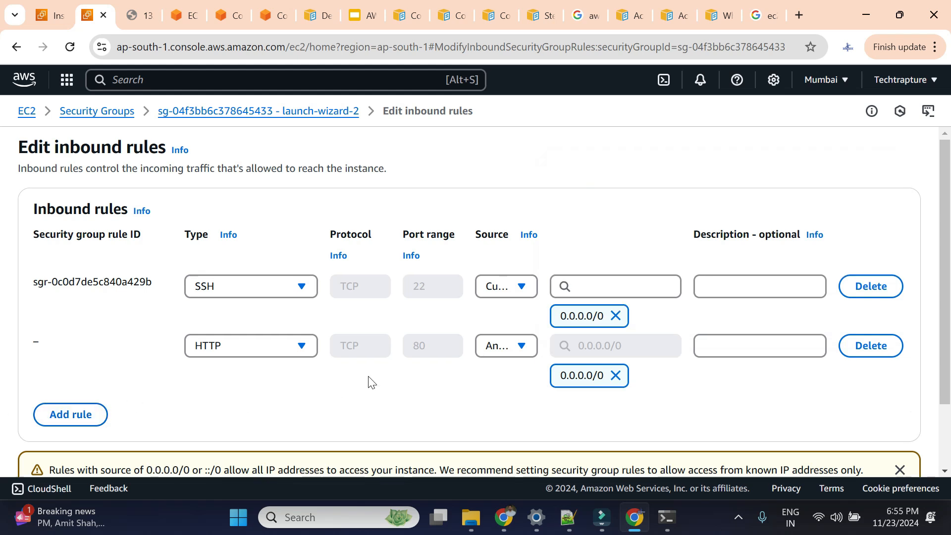
{"action": "scroll", "coordinate": [370, 382], "scroll_direction": "down", "scroll_amount": 3}
{"action": "left_click", "coordinate": [868, 435]}
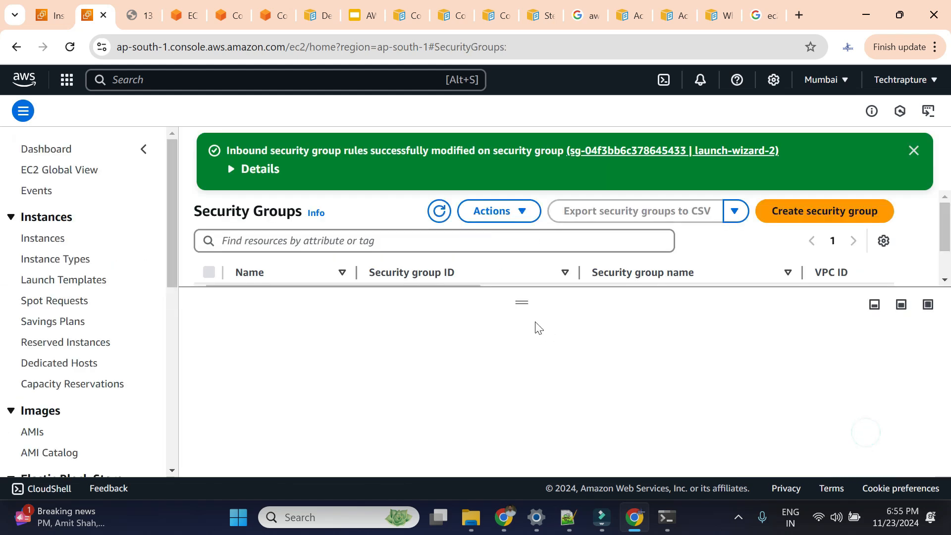
Step: Reload the page at the instance's public IP address and check that the nginx site is served
{"action": "left_click", "coordinate": [138, 12]}
{"action": "left_click", "coordinate": [70, 47]}
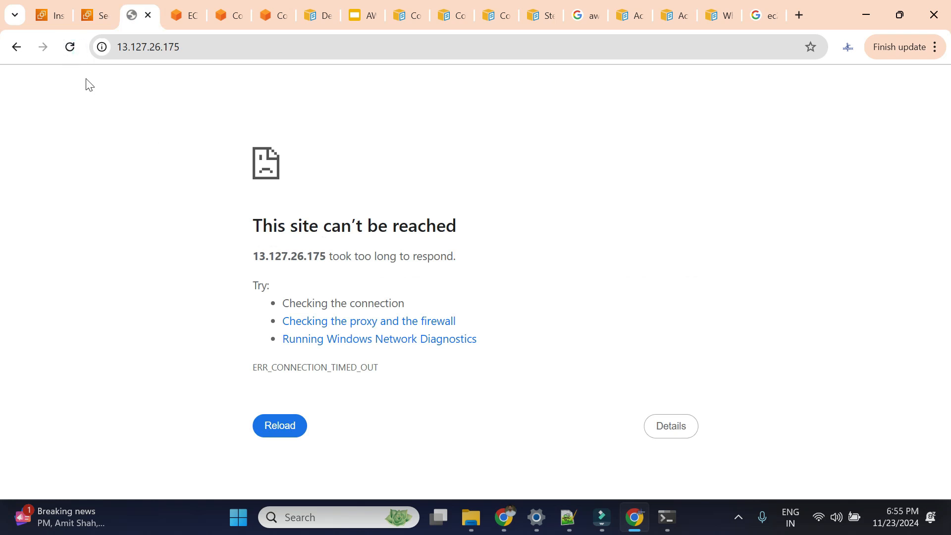
{"action": "left_click", "coordinate": [70, 48]}
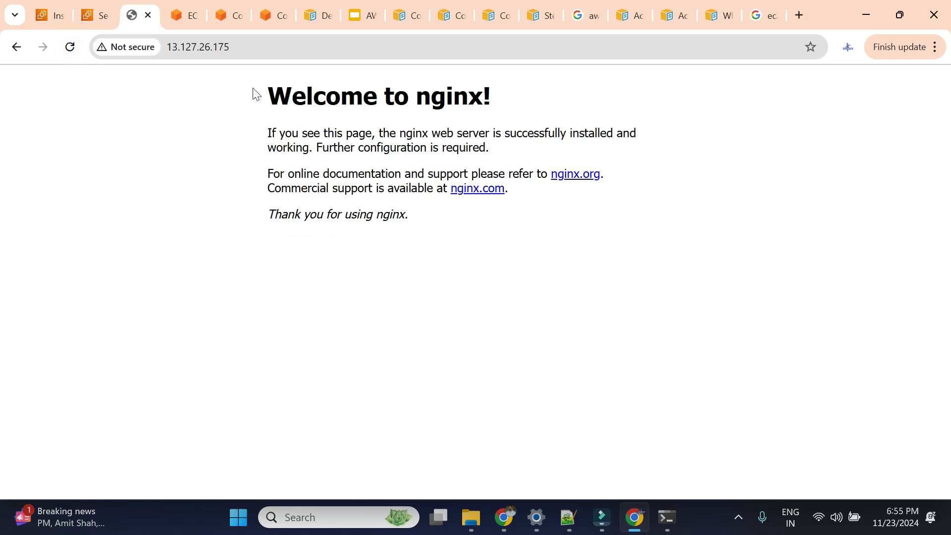
{"action": "left_click_drag", "start_coordinate": [255, 93], "coordinate": [683, 206]}
{"action": "left_click", "coordinate": [665, 265]}
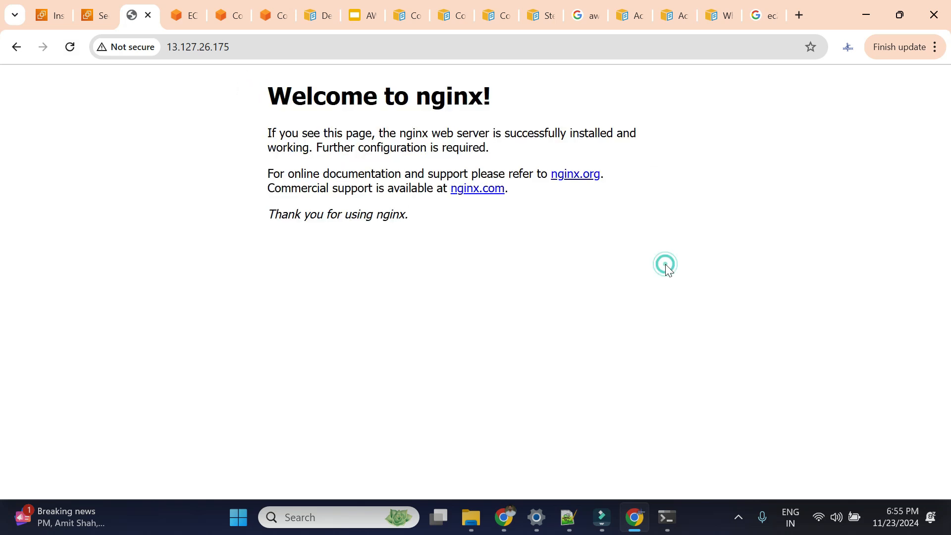